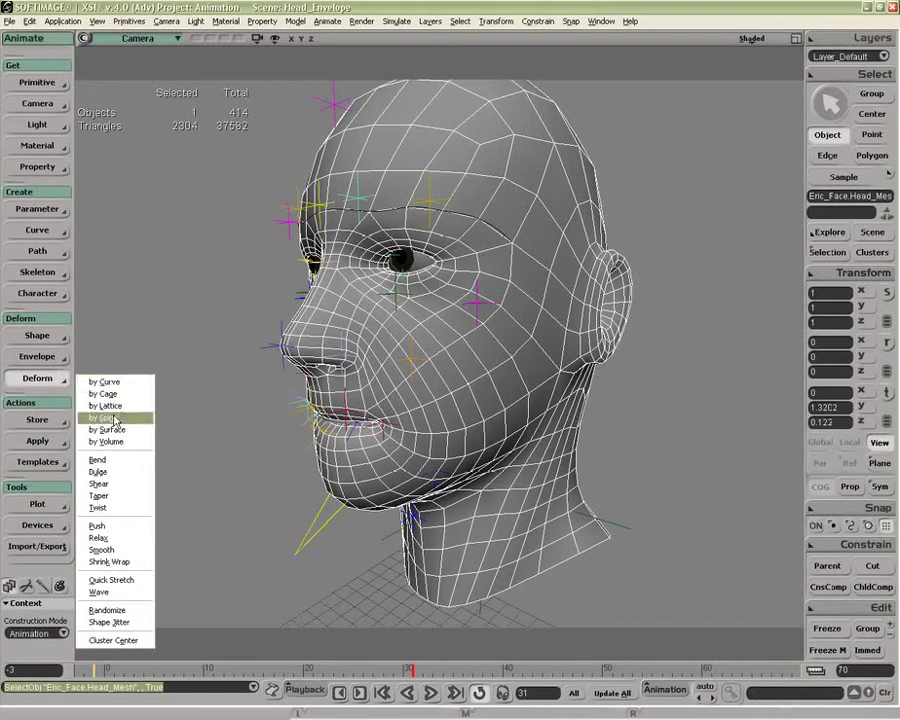
Apply Deform by Spine to the head mesh with the eyebrow curve as spine and set its radius to about 0.143.
click(471, 241)
click(247, 318)
drag(310, 343, 303, 341)
click(449, 270)
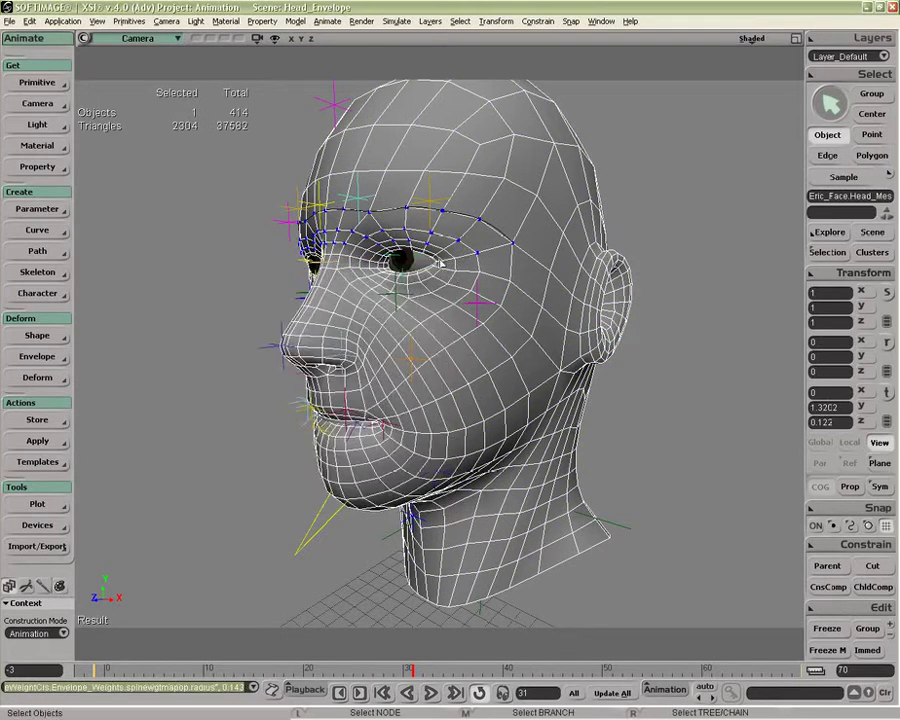
Select the eyebrow curve and move one of its points above the eye to test the spine deformation.
key(o)
drag(441, 302, 483, 238)
key(p)
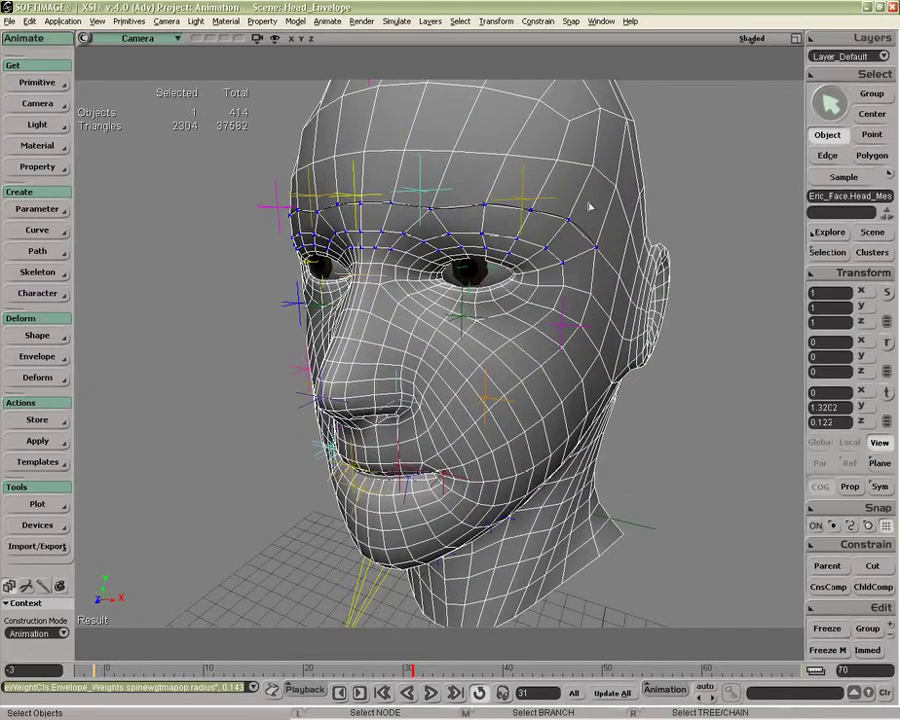
click(845, 177)
click(797, 303)
click(486, 225)
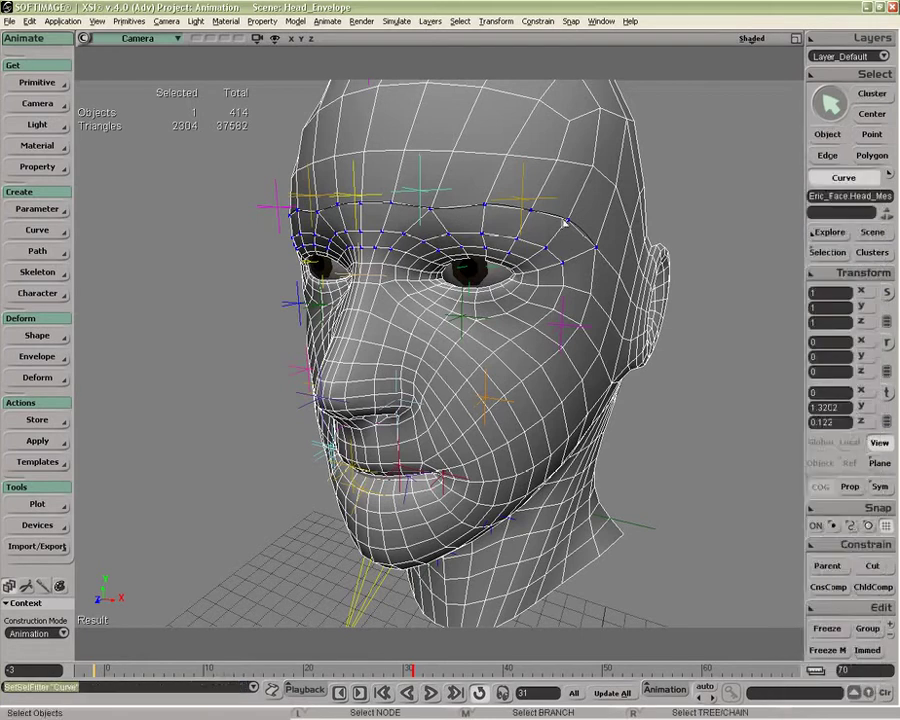
key(m)
drag(495, 203, 458, 209)
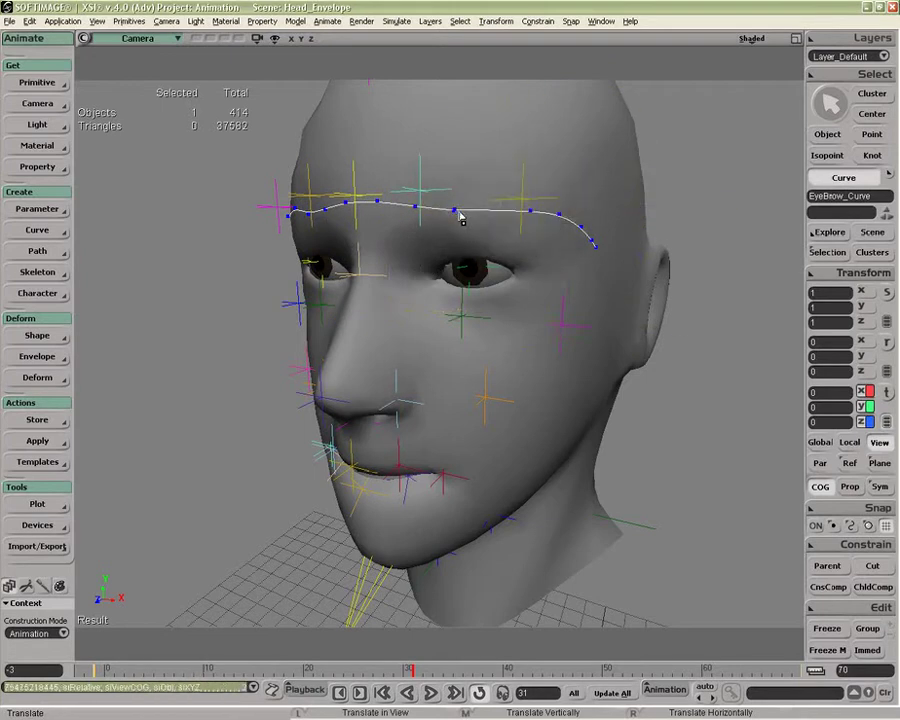
key(space)
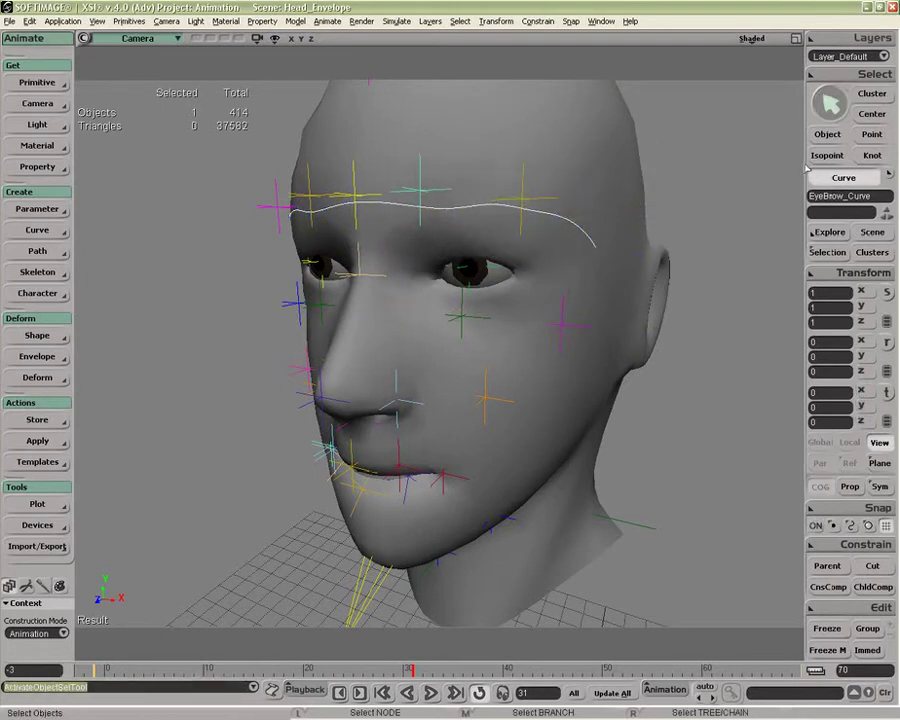
Reselect the head mesh and inspect the properties of its Deform By Spine Operator.
click(824, 136)
click(595, 218)
click(815, 251)
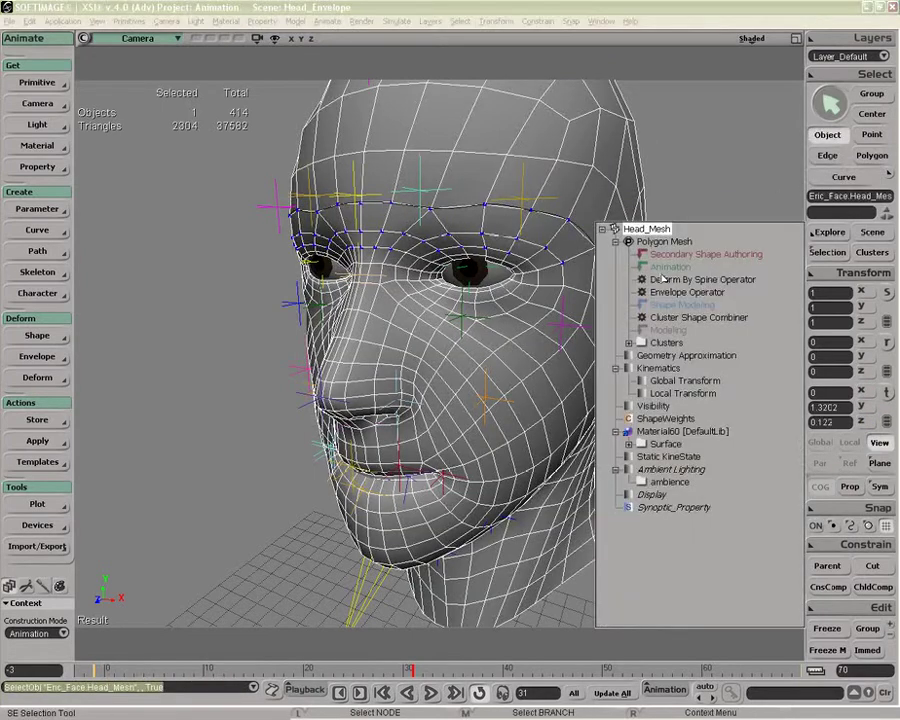
click(644, 280)
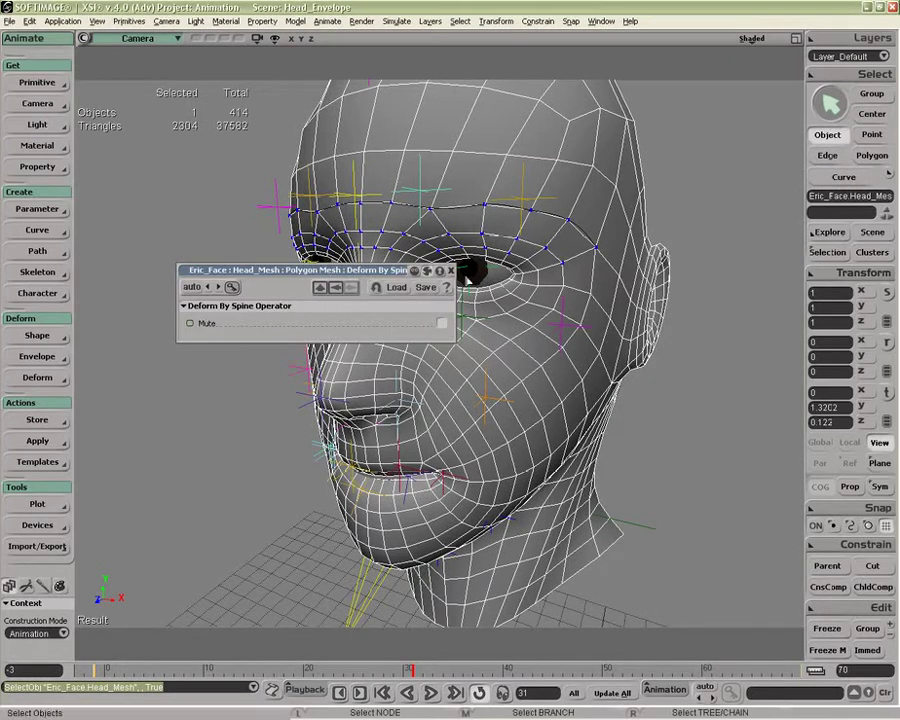
click(451, 271)
In the head mesh's clusters, inspect the Envelope_Weights properties of DeformBySpineWeightCls, including the amplitude falloff profile.
key(8)
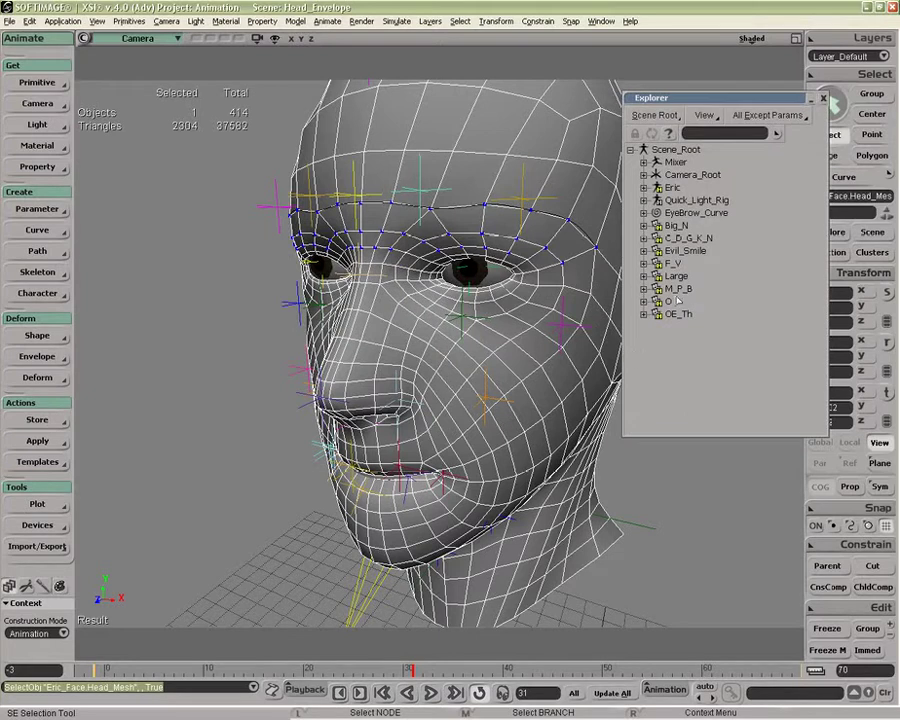
key(s)
click(644, 162)
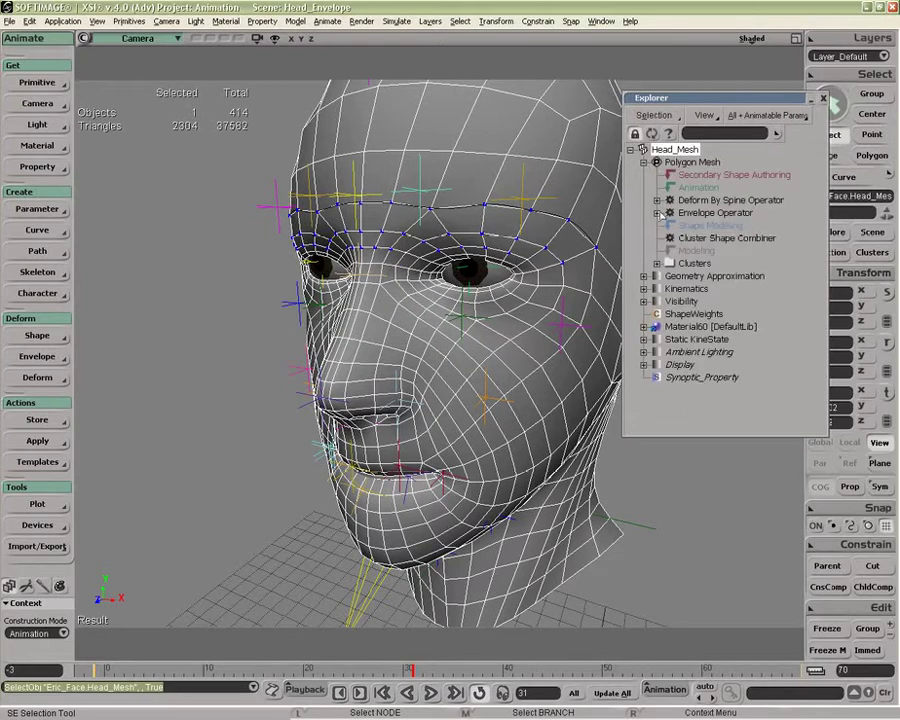
click(657, 263)
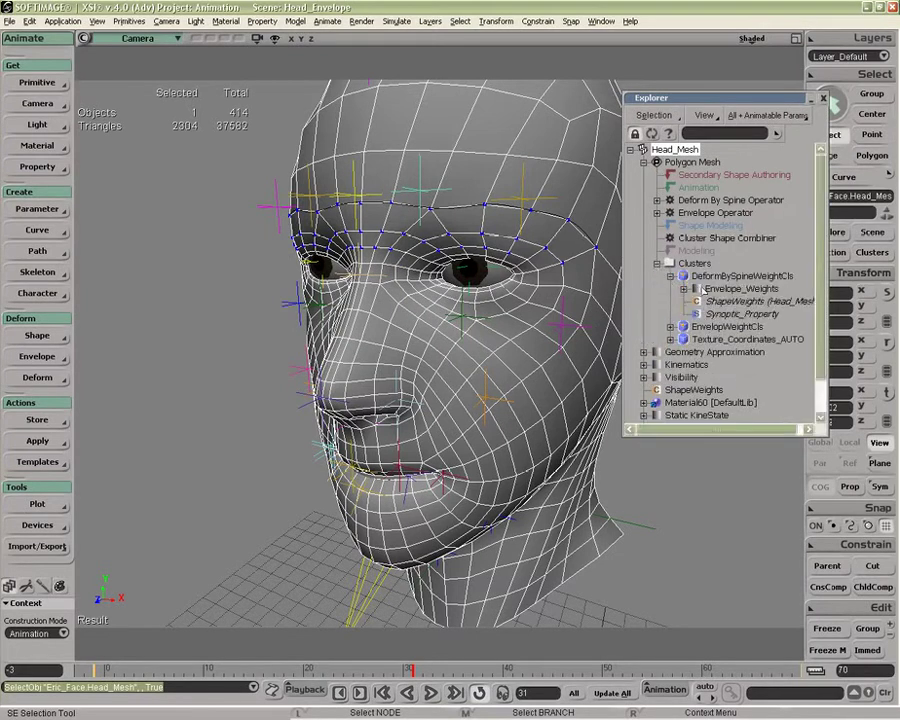
click(697, 288)
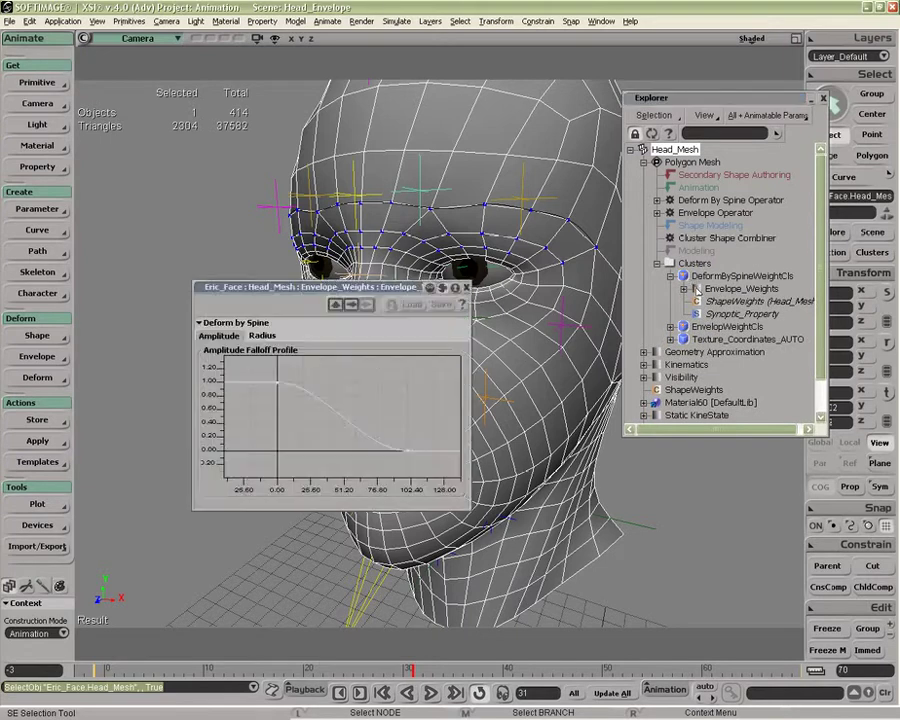
click(466, 288)
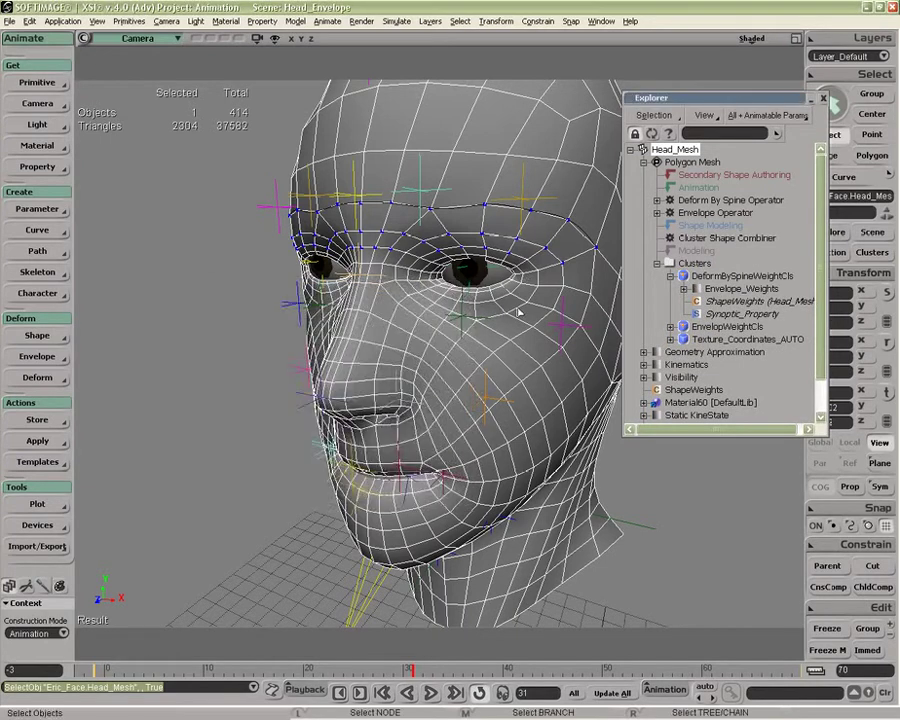
Select the LCEyebrow1 null below the eye and try moving it.
key(o)
drag(518, 315, 496, 312)
click(467, 299)
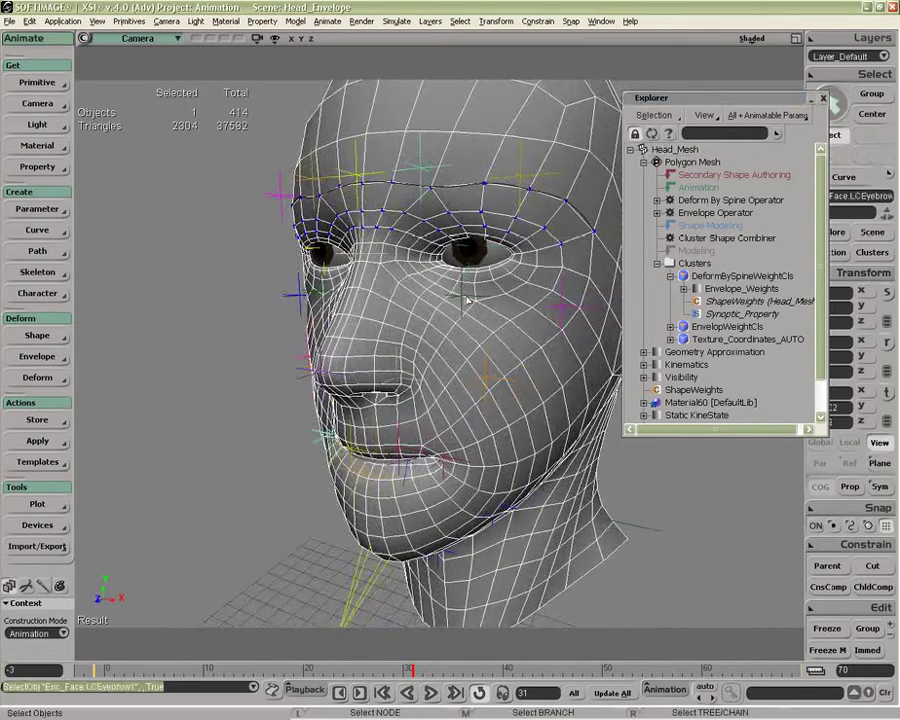
key(v)
drag(424, 304, 393, 311)
key(space)
Select one head mesh point below each eye and grow the point selection across both cheeks.
click(468, 323)
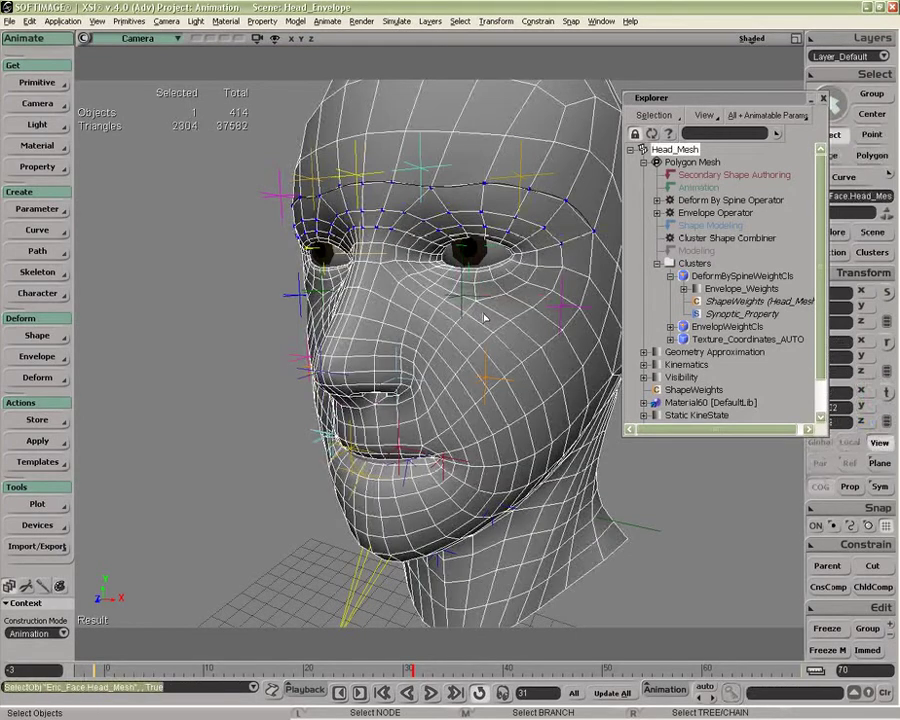
key(t)
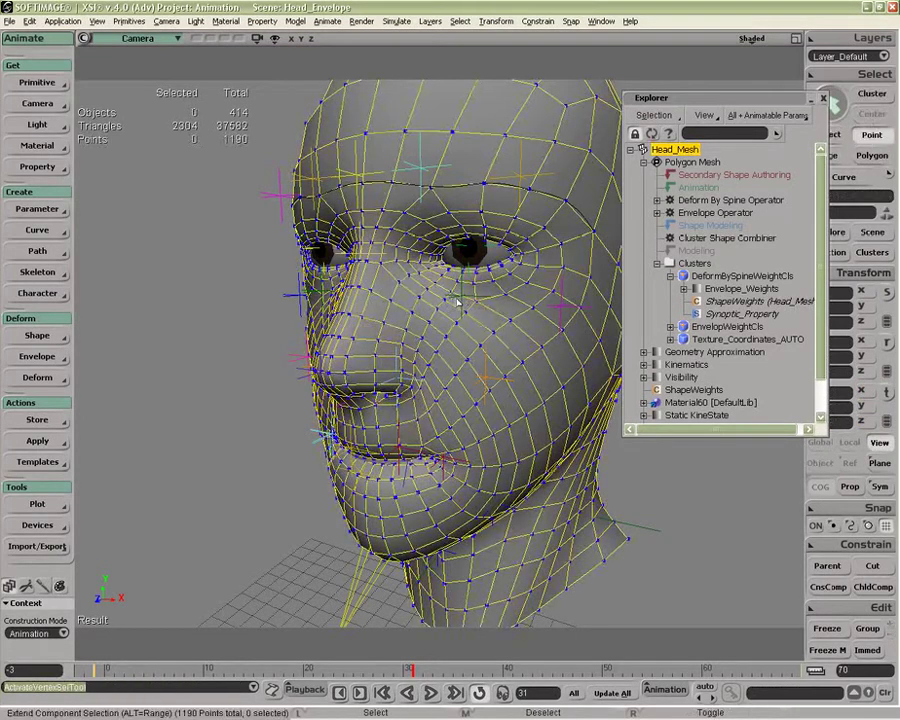
click(483, 314)
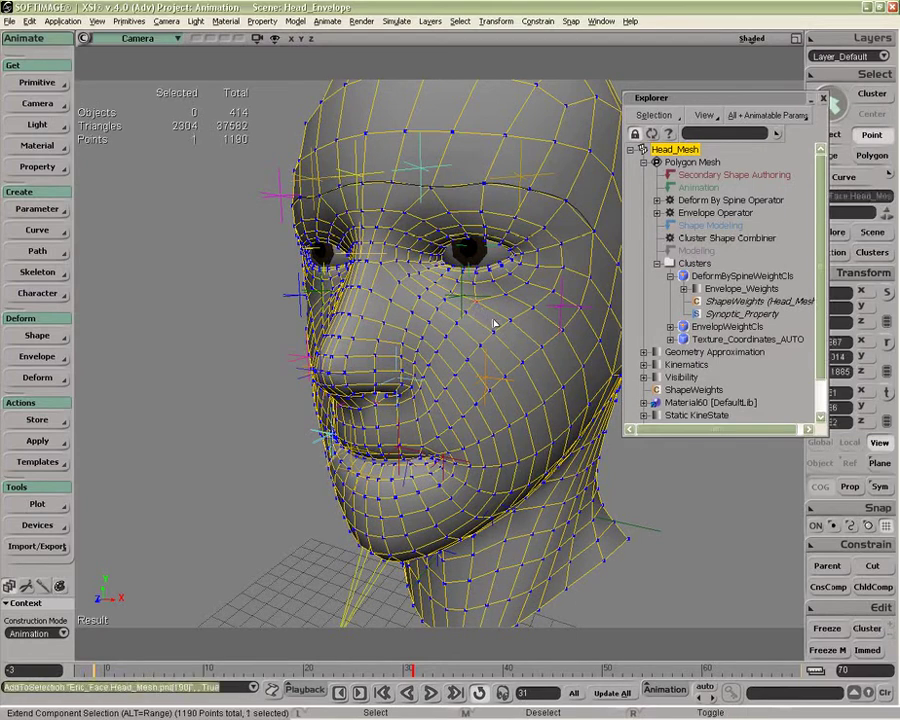
click(823, 99)
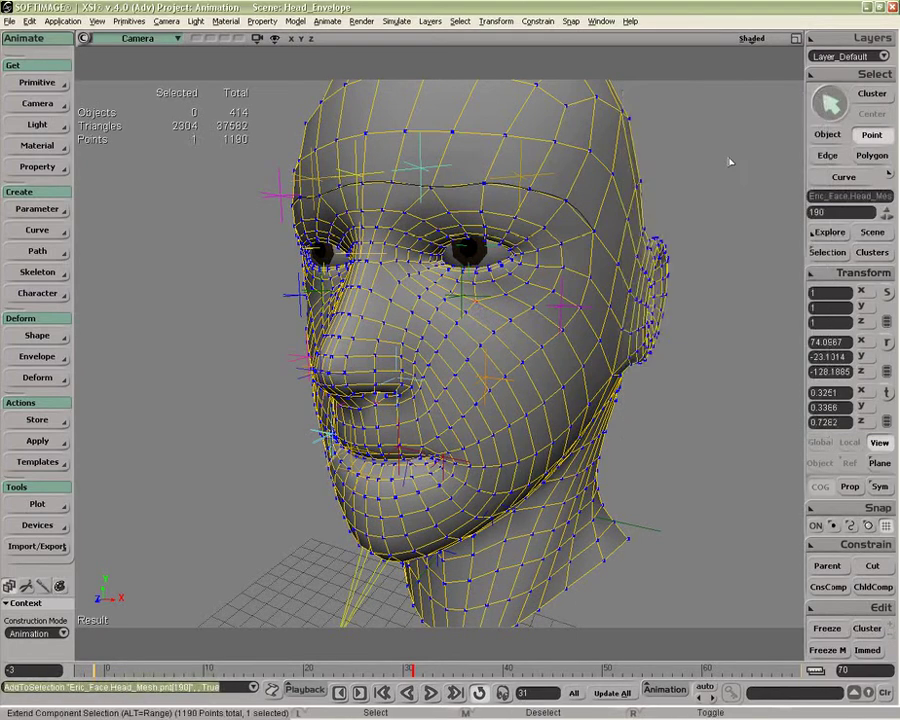
key(o)
drag(434, 336, 458, 338)
shift+click(410, 303)
key(plus)
key(plus)
key(plus)
key(plus)
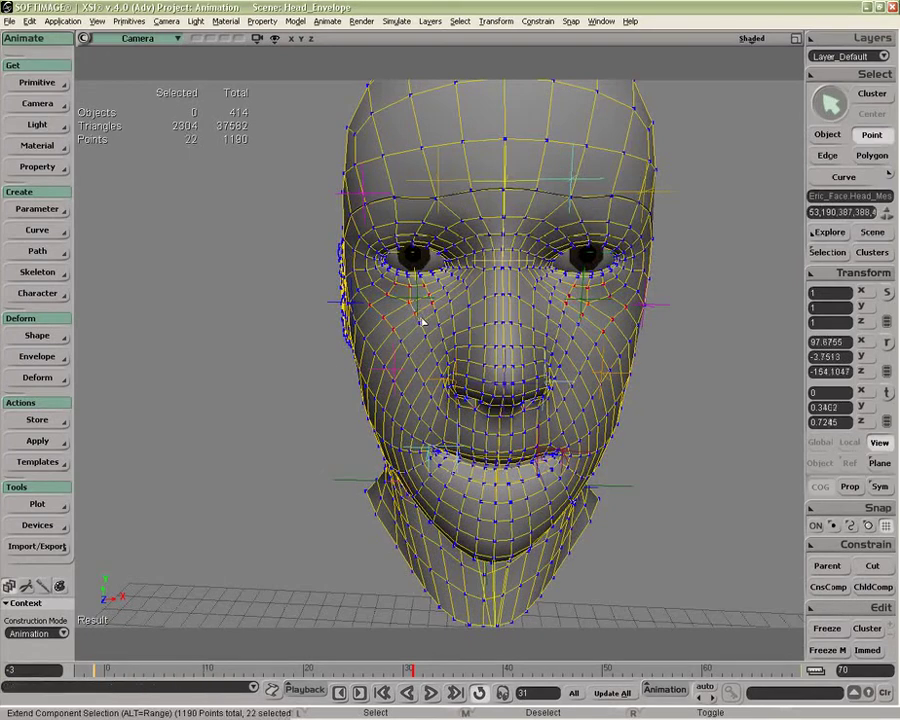
key(plus)
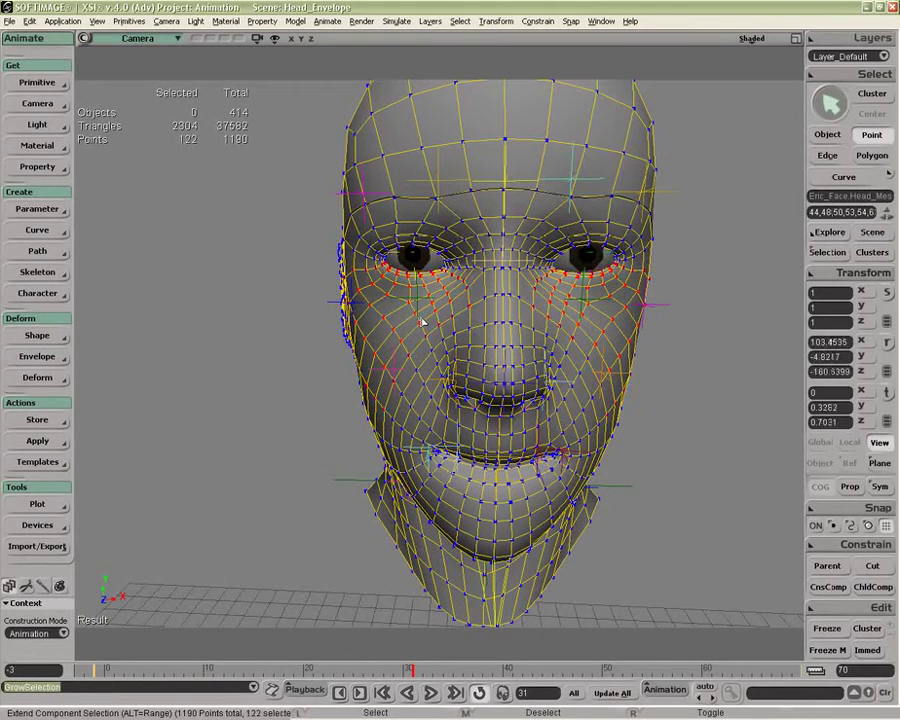
Set an envelope on the selected cheek points with LCEyebrow2 and LCEyebrow1 as deformers.
click(37, 356)
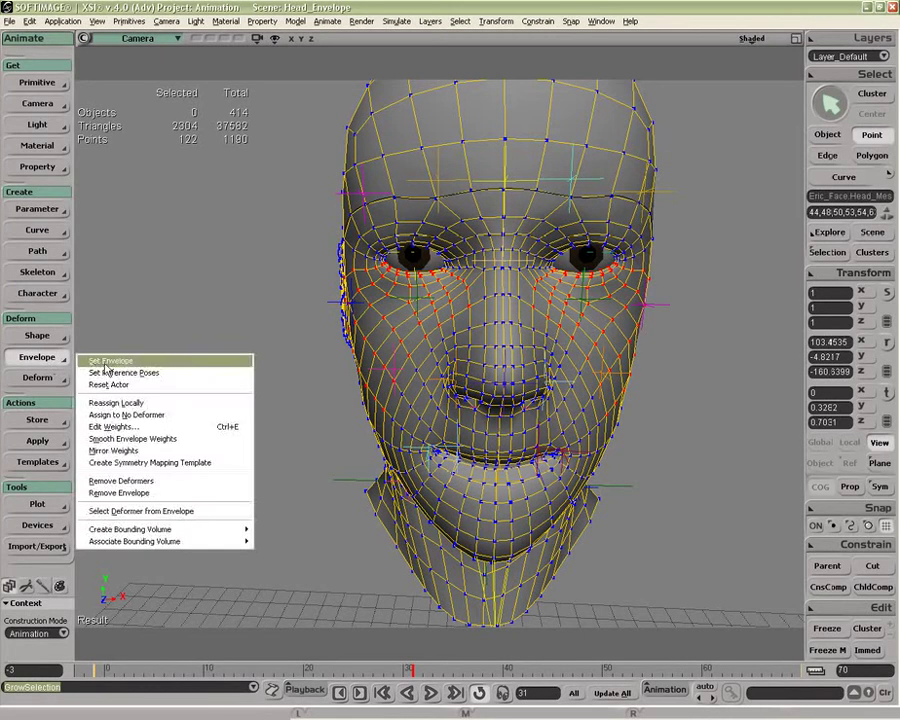
click(128, 251)
click(416, 296)
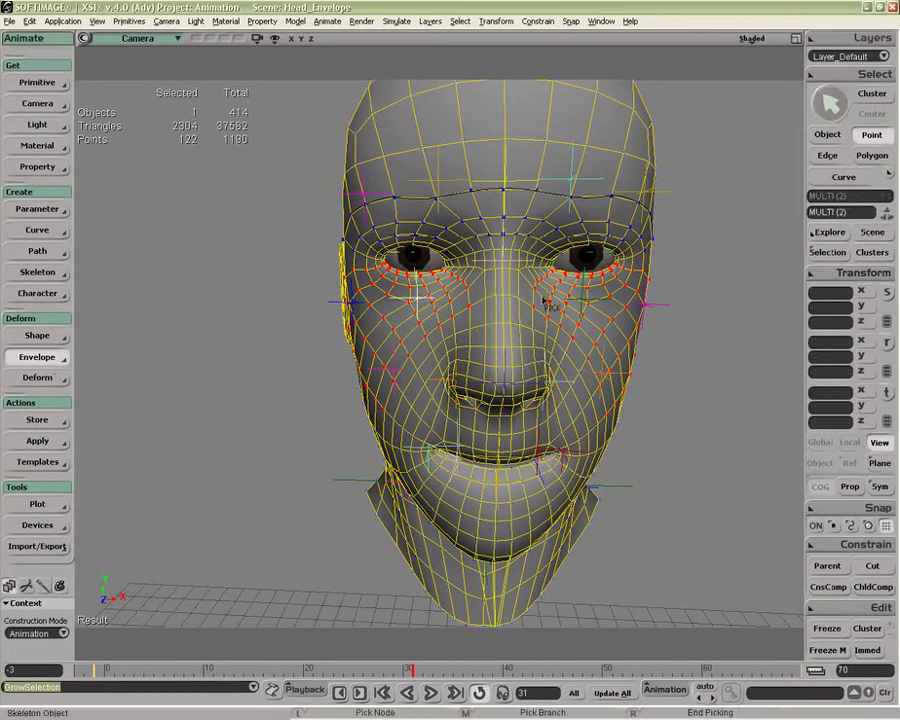
click(578, 296)
right_click(580, 298)
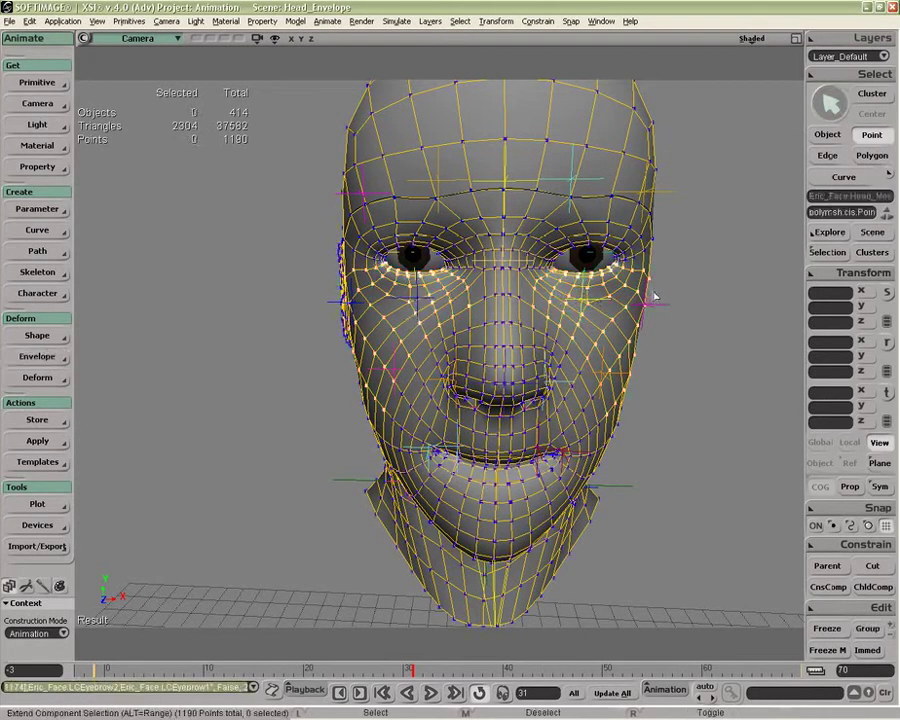
drag(300, 270, 185, 228)
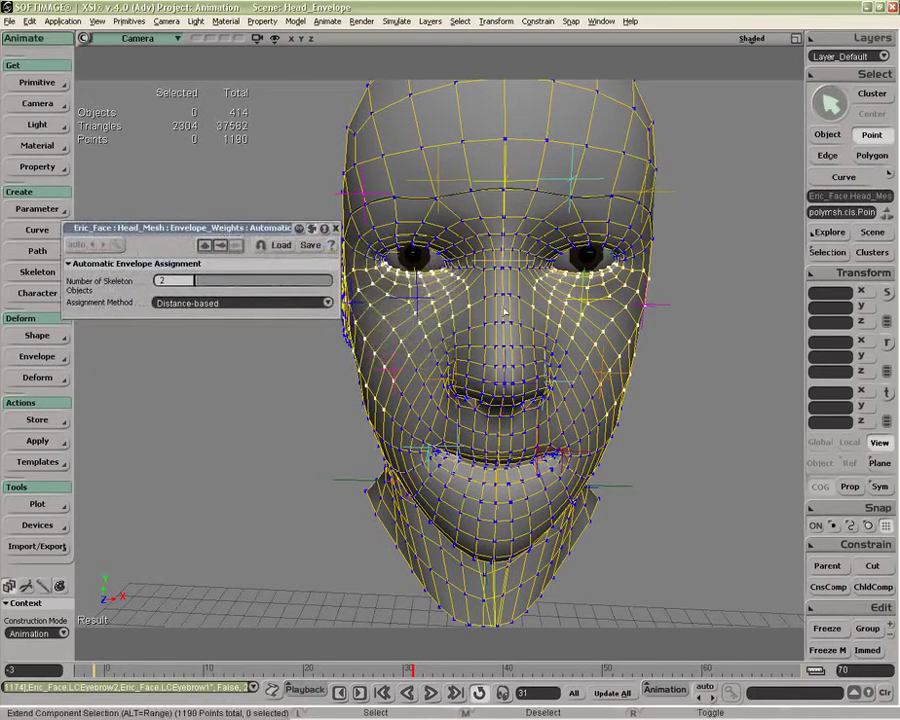
Switch back to object selection and examine the head mesh's operator stack in the Explorer.
key(8)
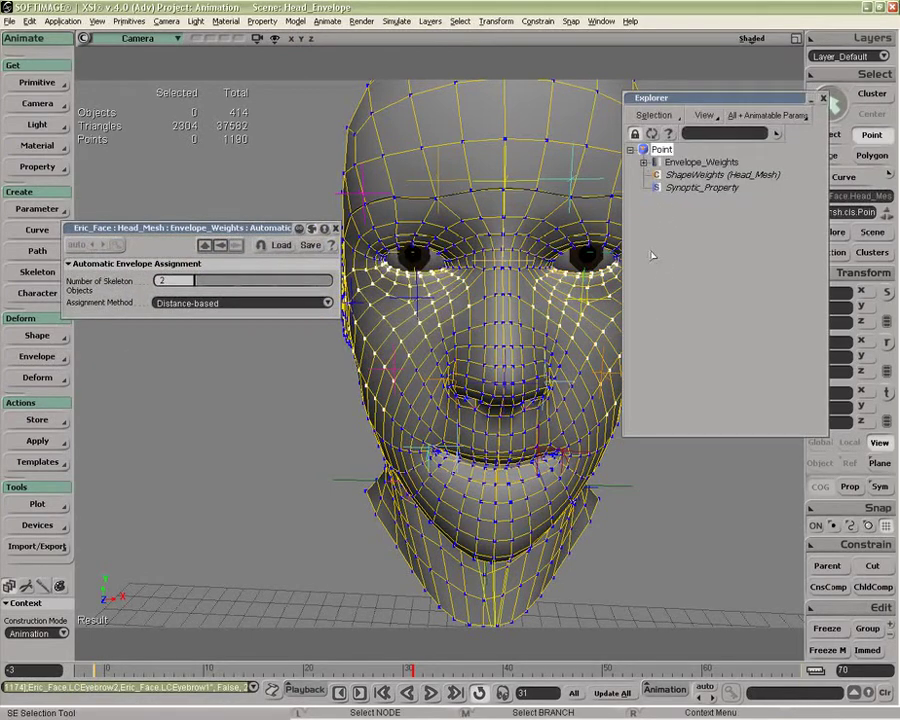
key(s)
key(space)
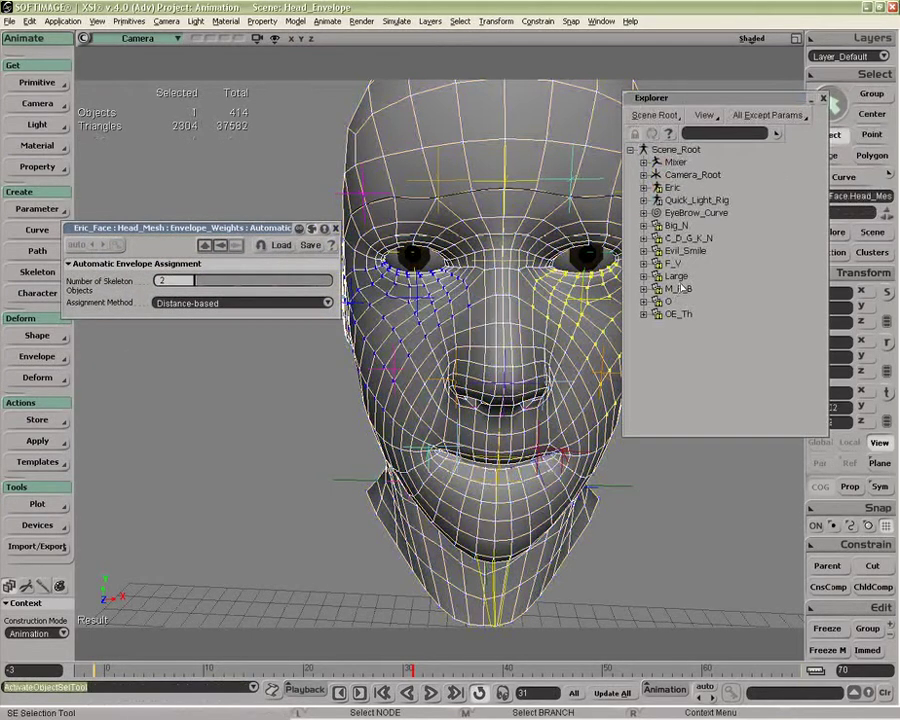
key(f)
key(e)
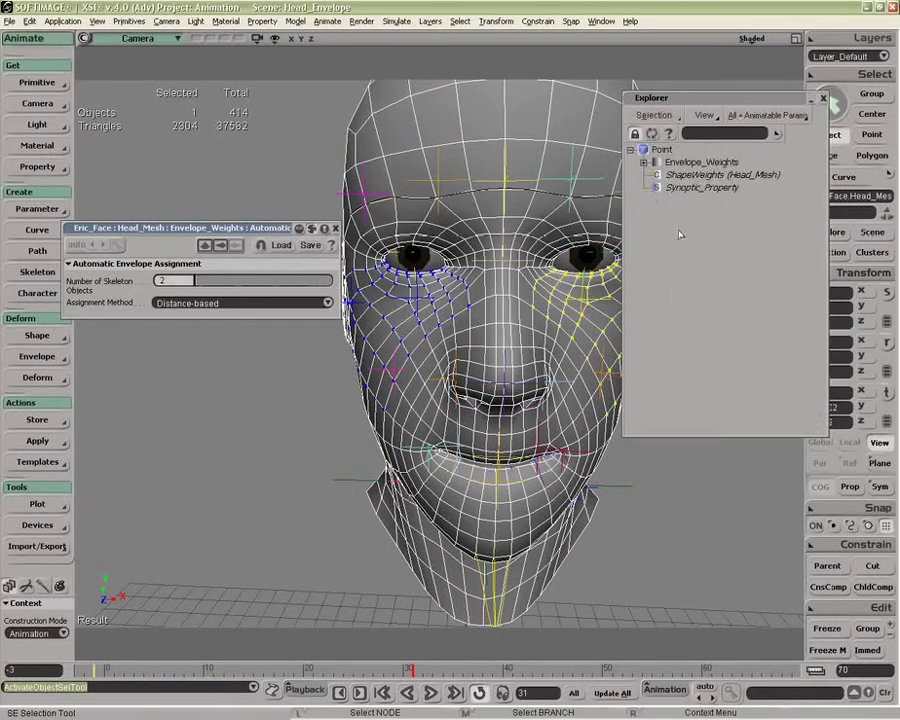
click(652, 134)
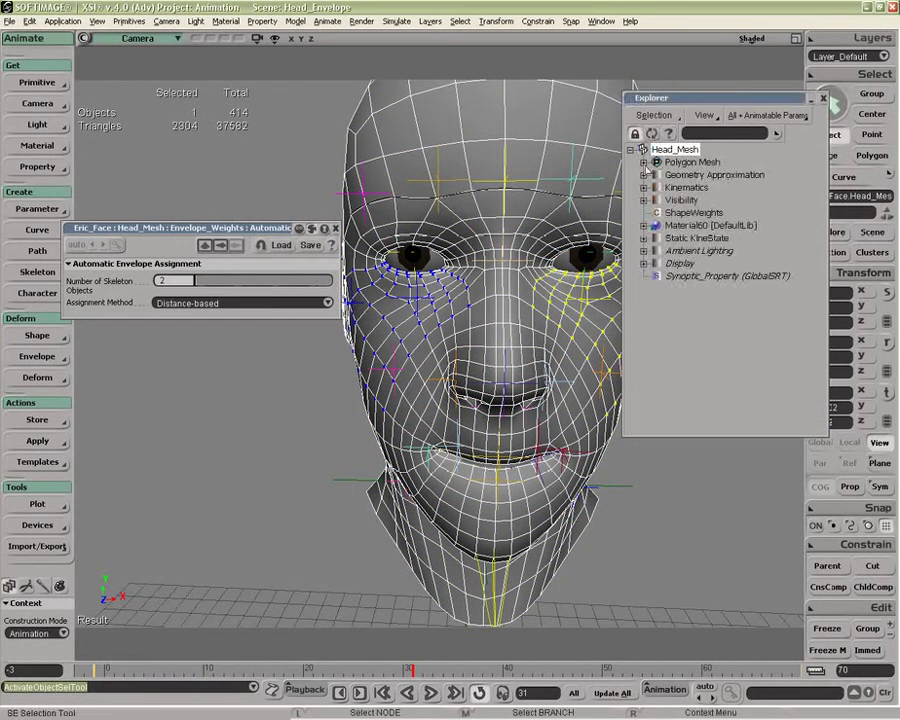
click(644, 162)
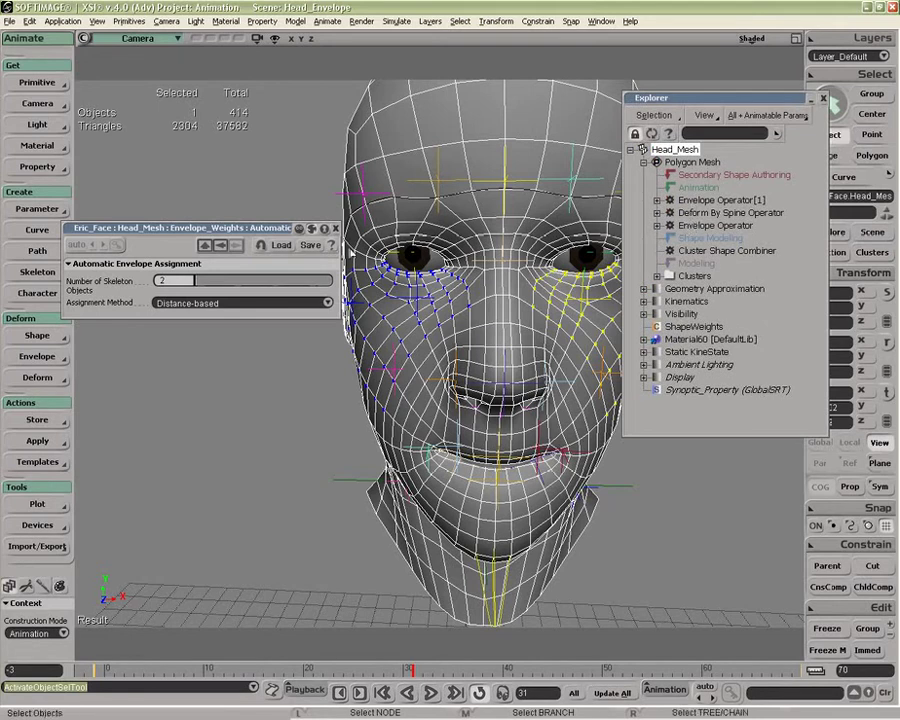
Close the envelope assignment settings and delete Envelope Operator[1] from the head mesh's operator stack.
click(336, 229)
key(o)
drag(520, 260, 508, 230)
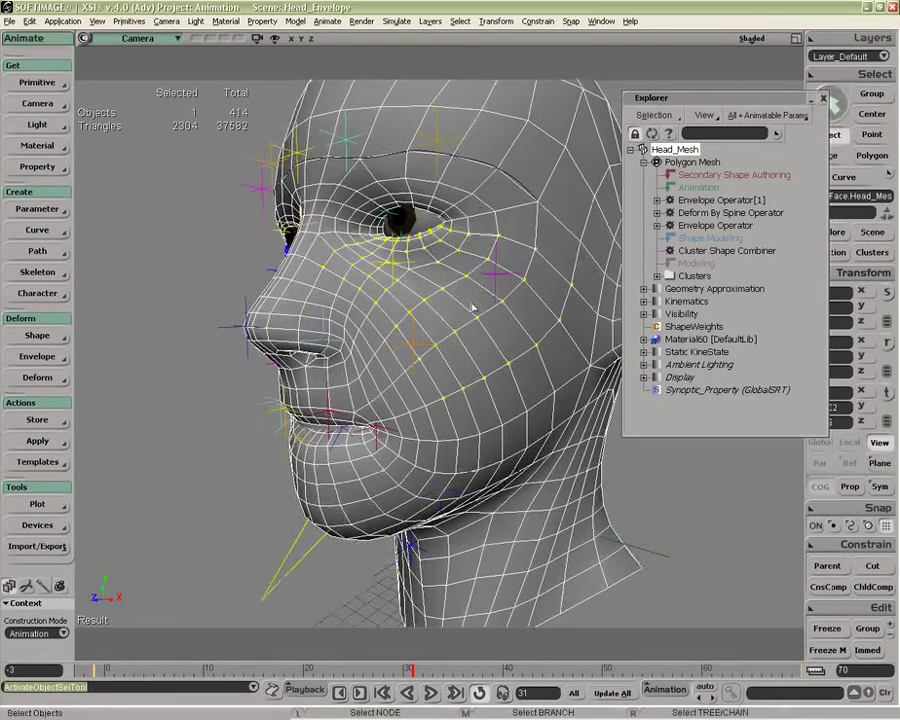
key(z)
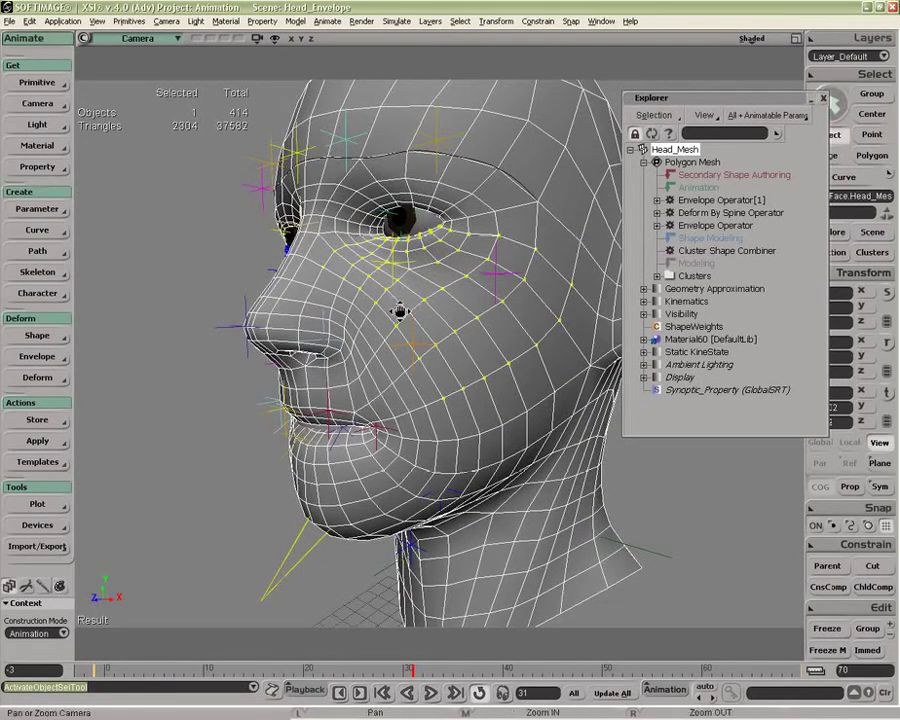
drag(403, 305, 437, 332)
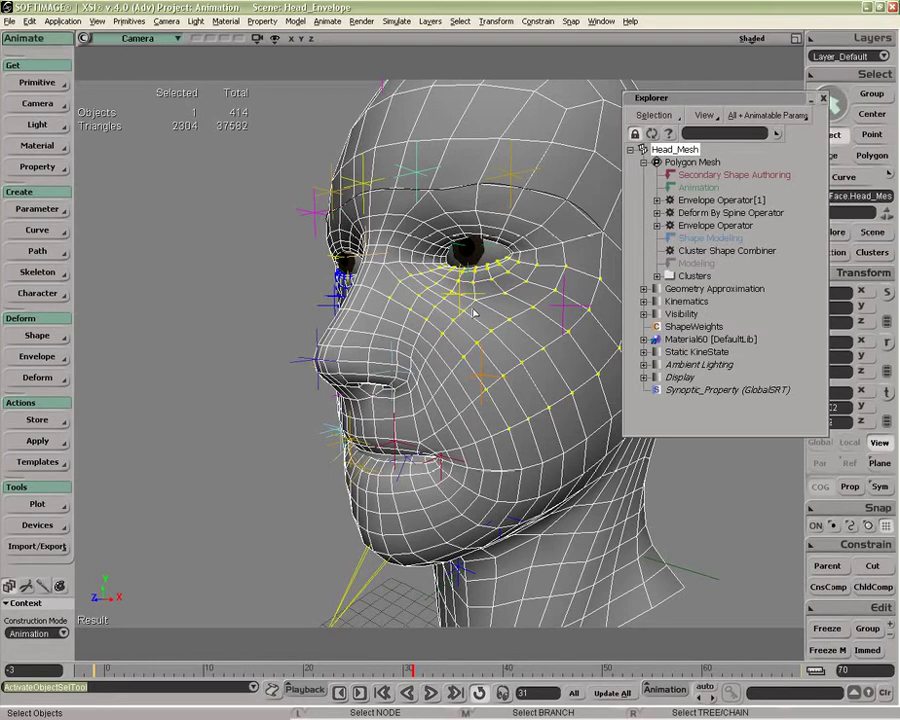
click(707, 199)
key(Delete)
click(506, 349)
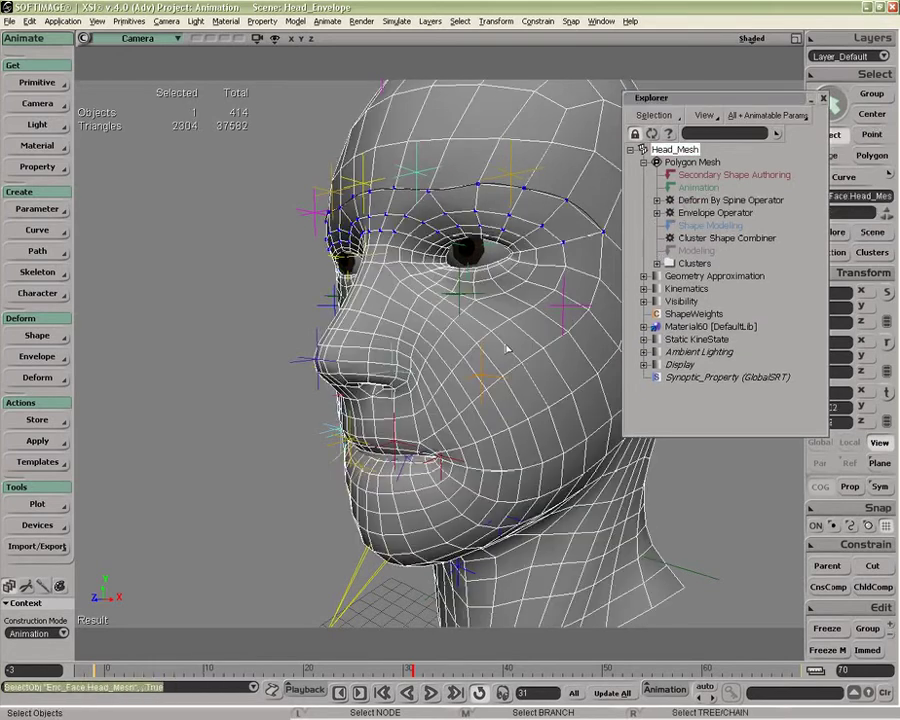
Delete the Deform By Spine Operator from the head mesh's operator stack.
click(739, 201)
key(Delete)
click(505, 352)
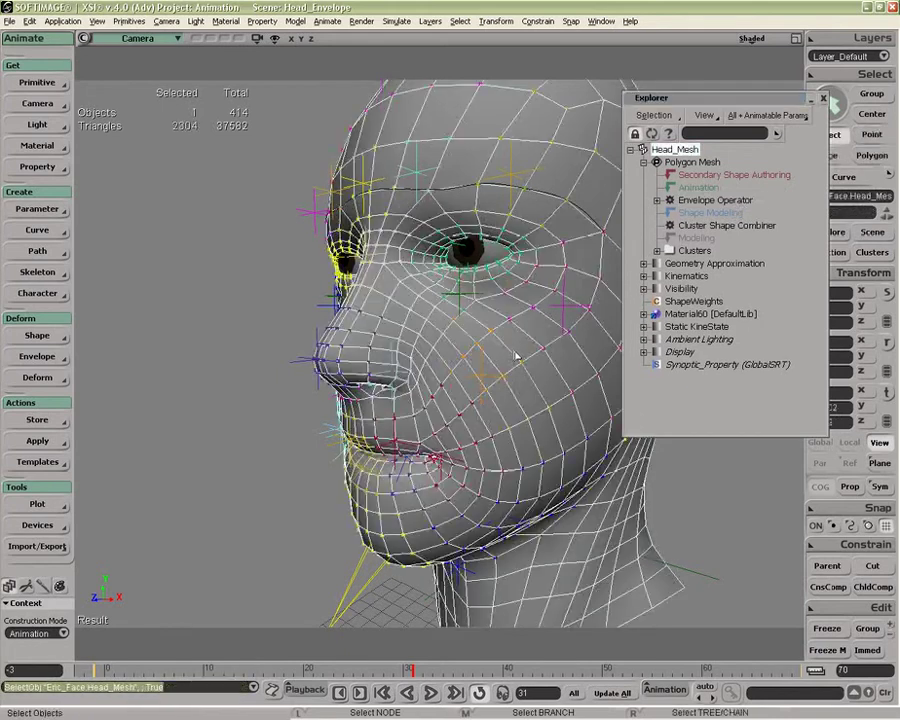
drag(502, 356, 512, 364)
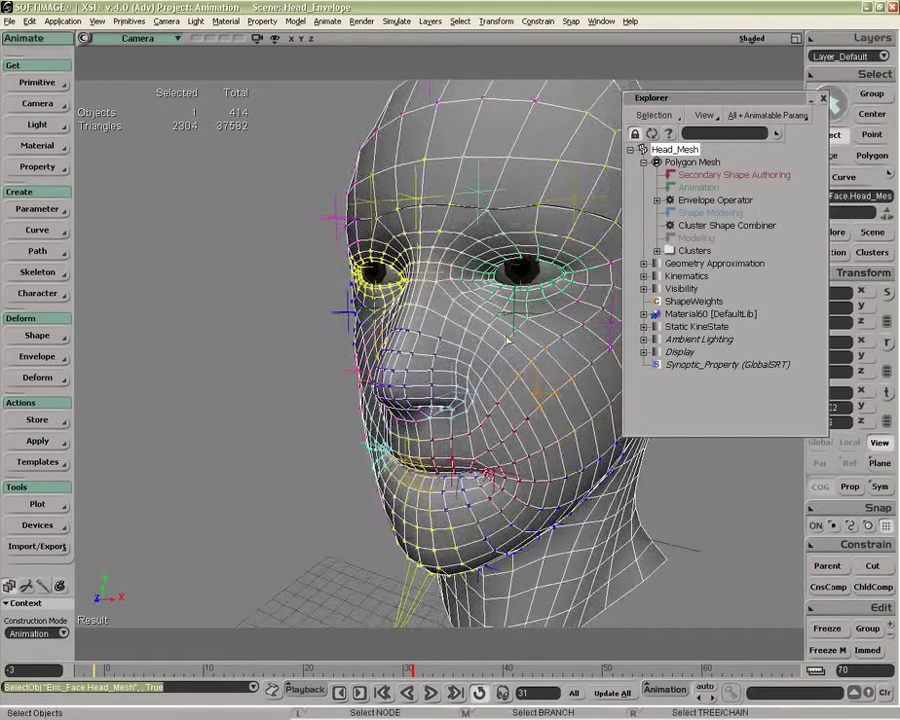
drag(465, 326, 516, 329)
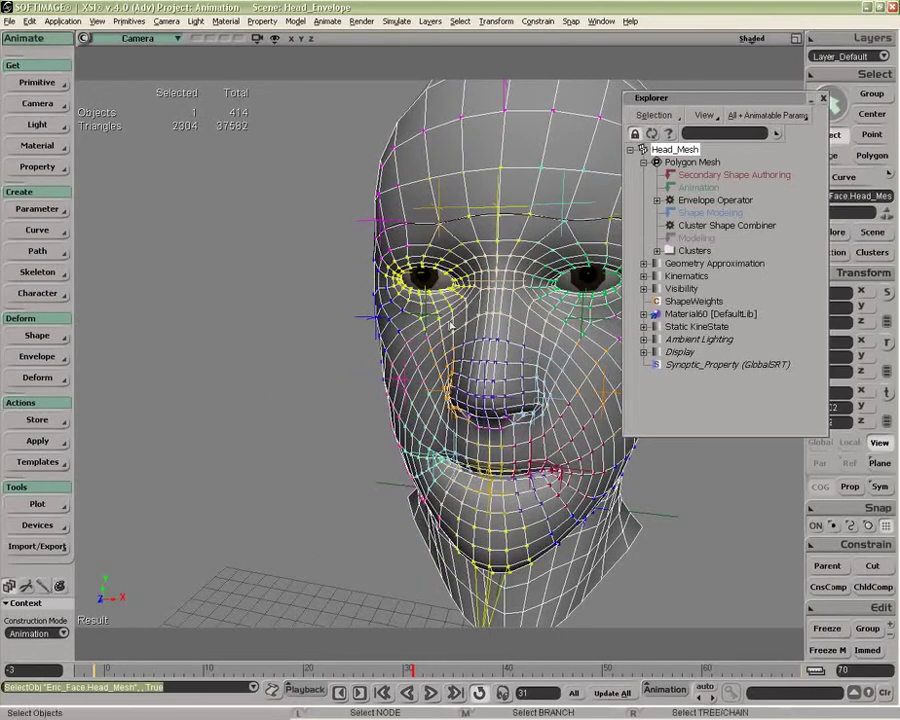
Add LCEyebrow2 and LCEyebrow1 as deformers to the head mesh's existing envelope, with automatic envelope reassignment off.
click(38, 357)
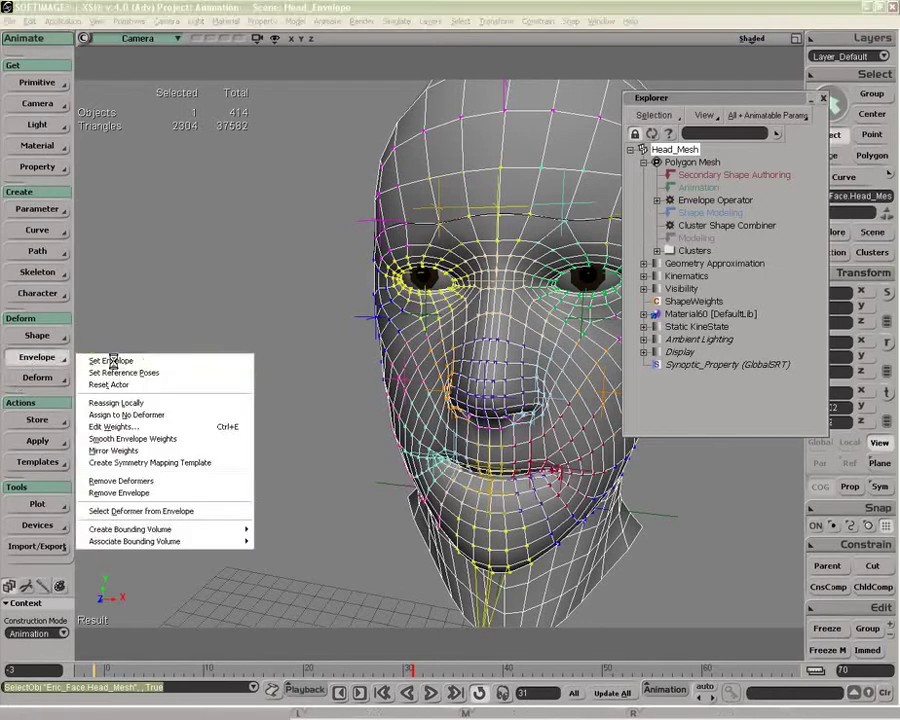
click(113, 362)
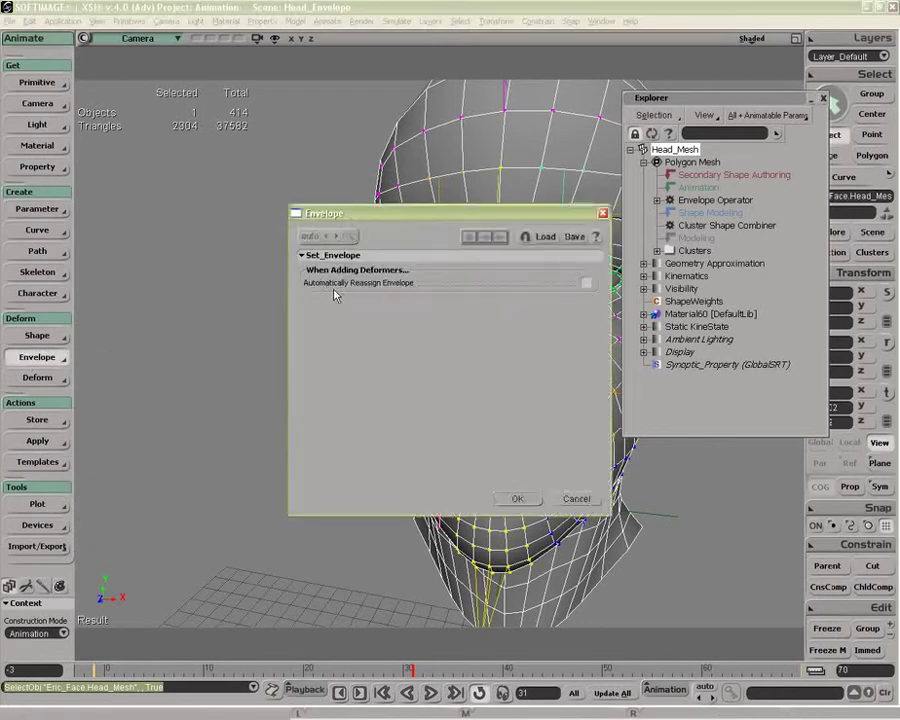
drag(457, 214, 294, 206)
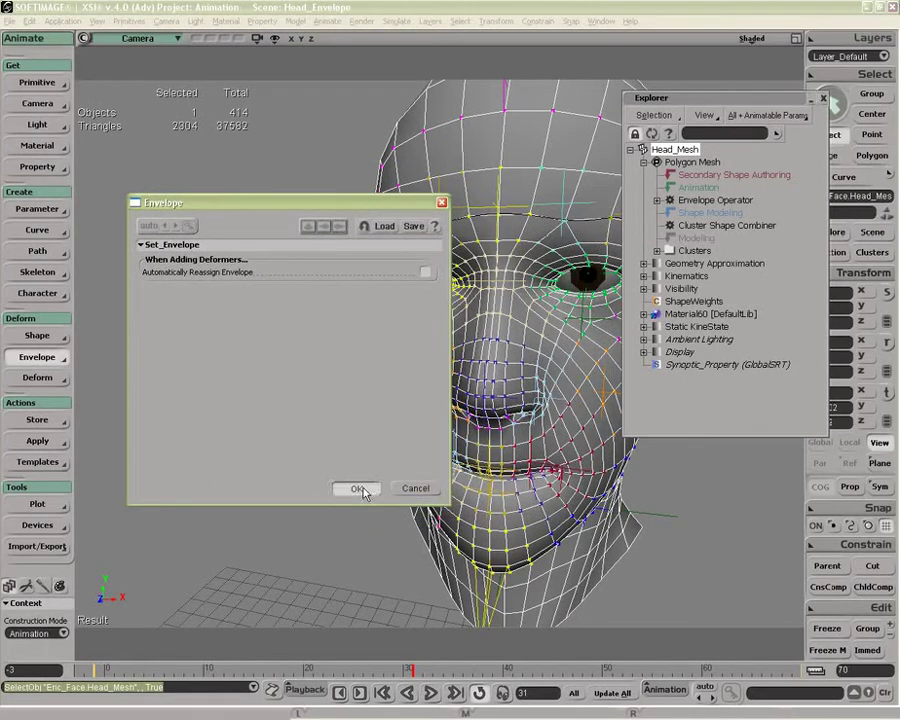
click(357, 489)
click(586, 322)
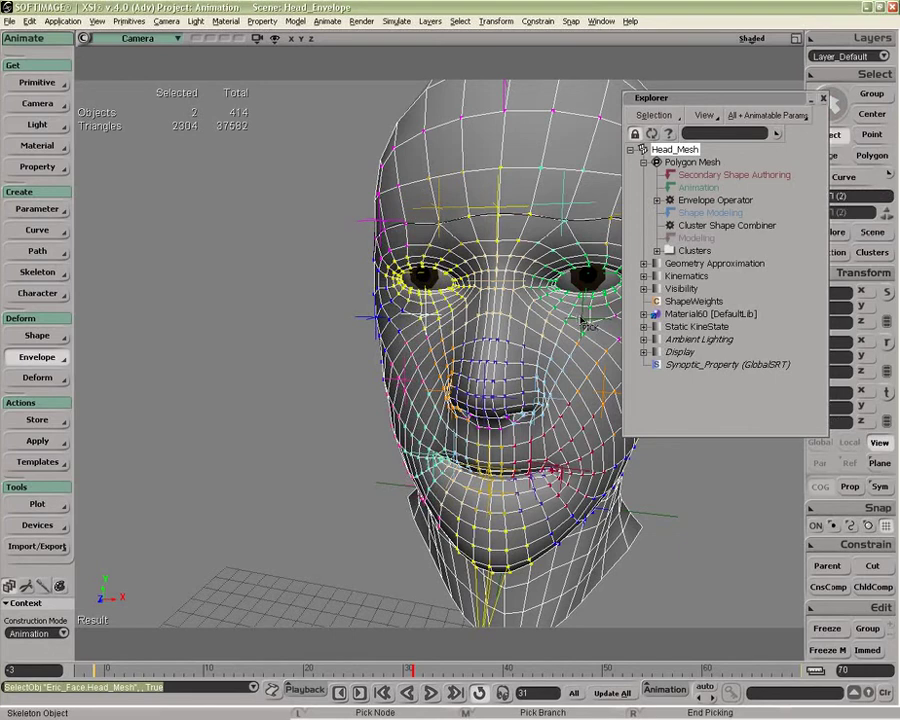
right_click(298, 303)
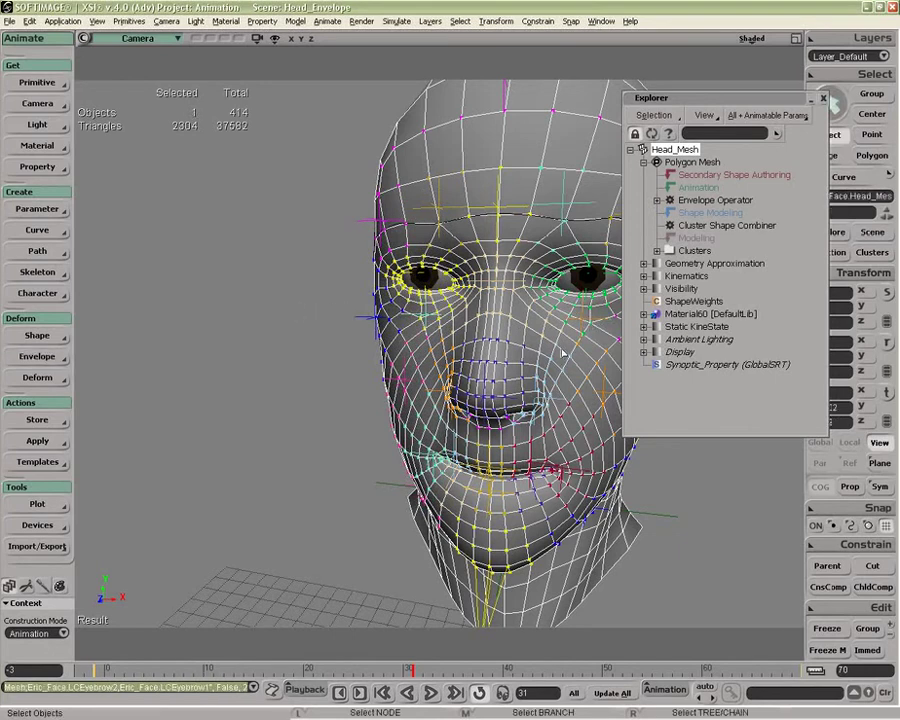
Test LCEyebrow1's influence on the cheek by moving it, and undo the move.
middle_drag(583, 323, 518, 346)
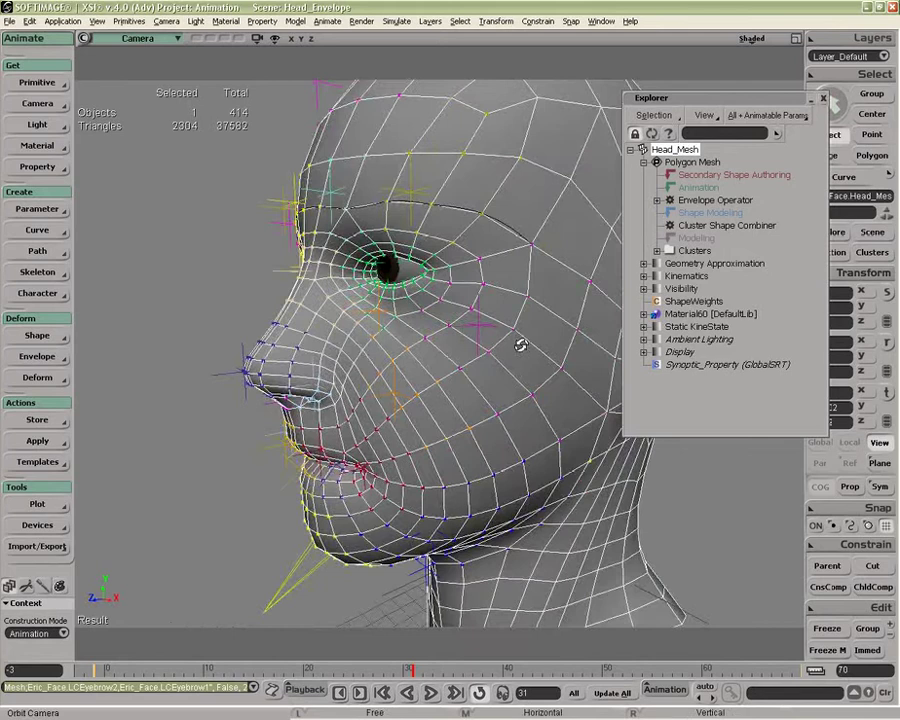
click(380, 315)
key(v)
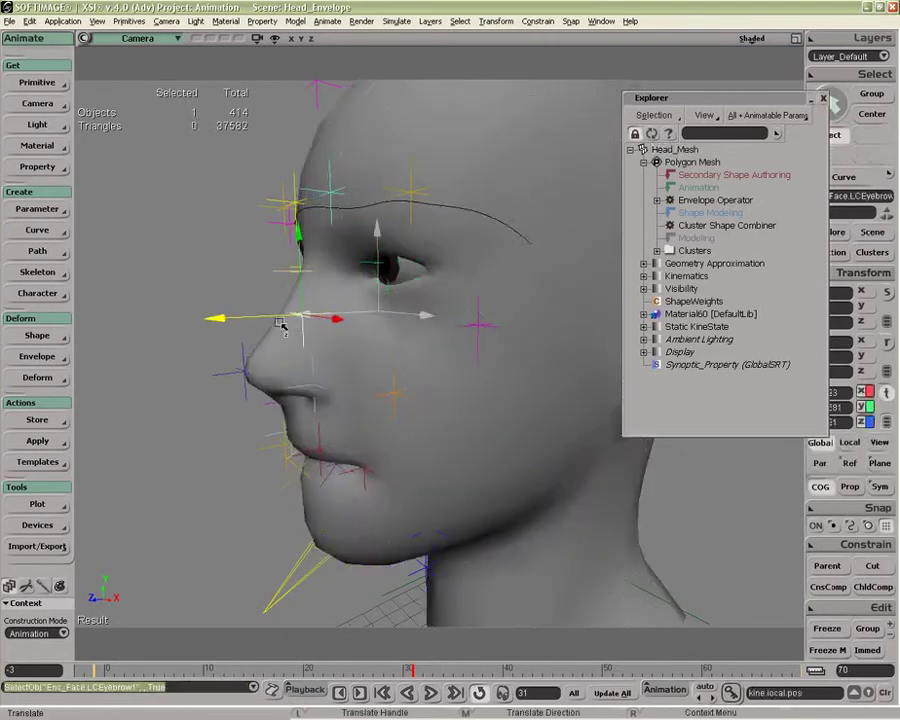
mouse_move(352, 315)
mouse_down()
mouse_move(326, 312)
mouse_move(354, 320)
mouse_up()
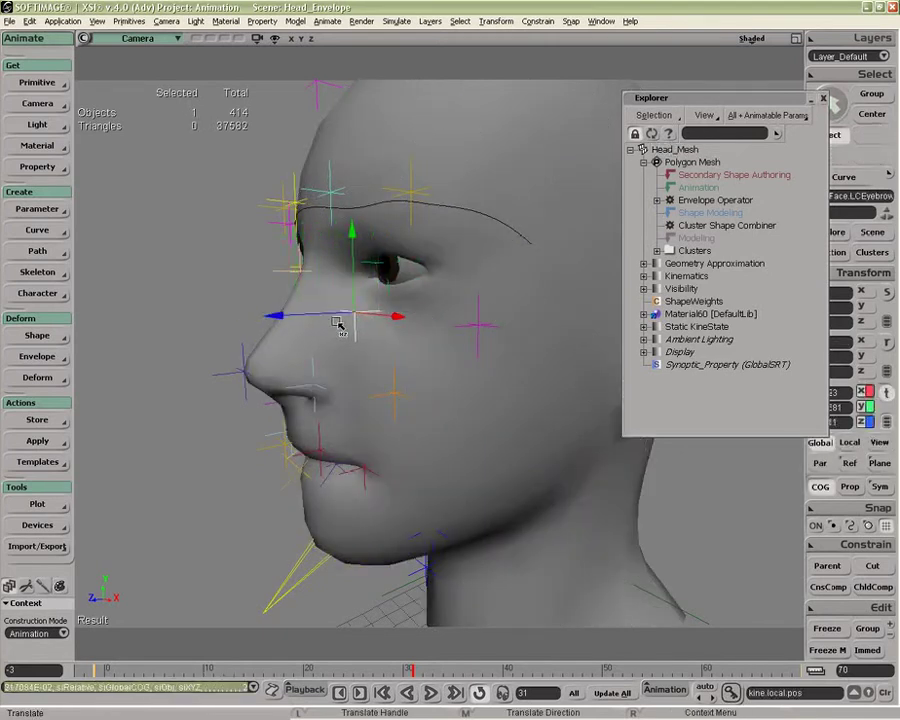
key(ctrl+z)
Select four head mesh points just below the eye and locally reassign them to LCEyebrow1.
middle_drag(412, 338, 430, 339)
key(space)
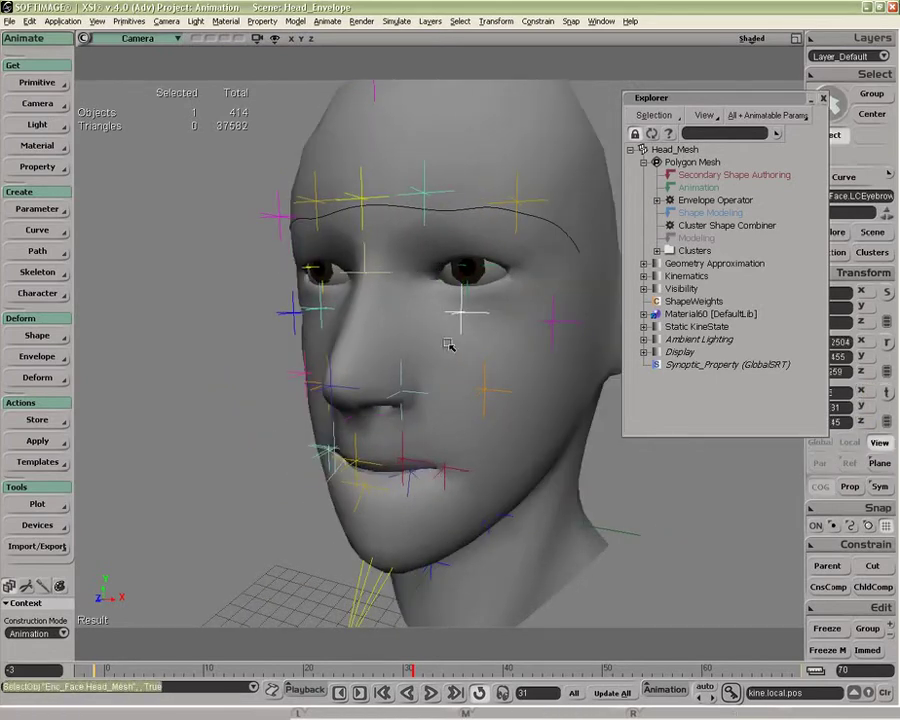
click(432, 356)
key(t)
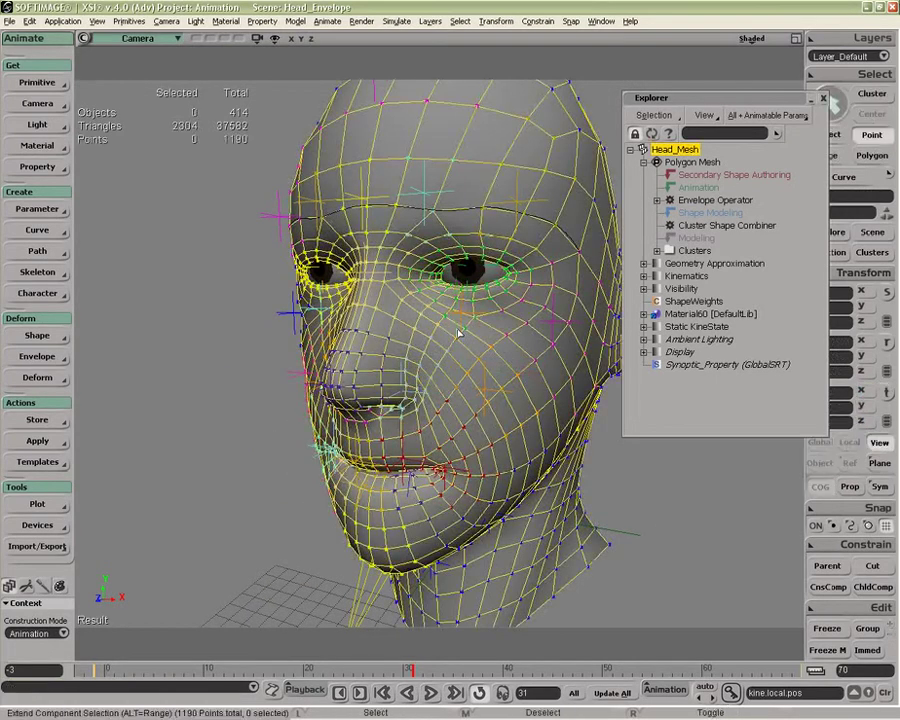
drag(495, 331, 494, 335)
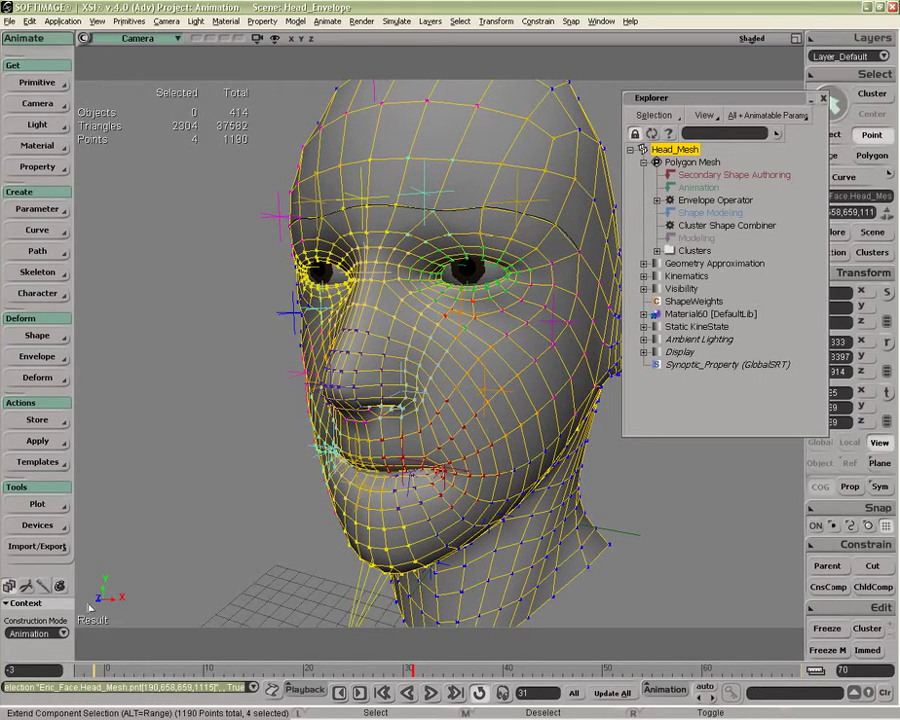
click(37, 360)
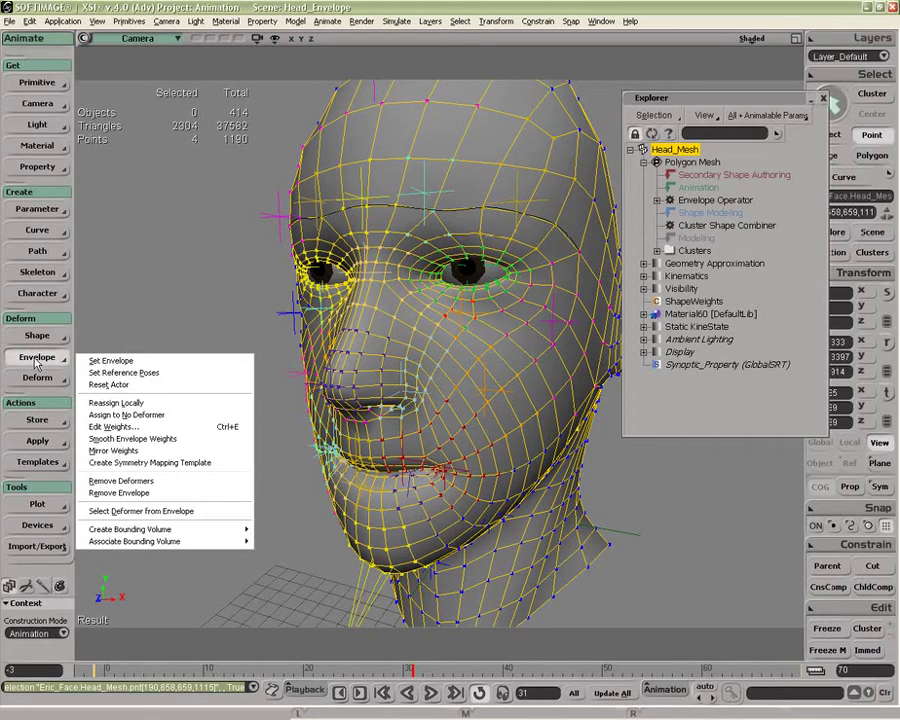
click(116, 404)
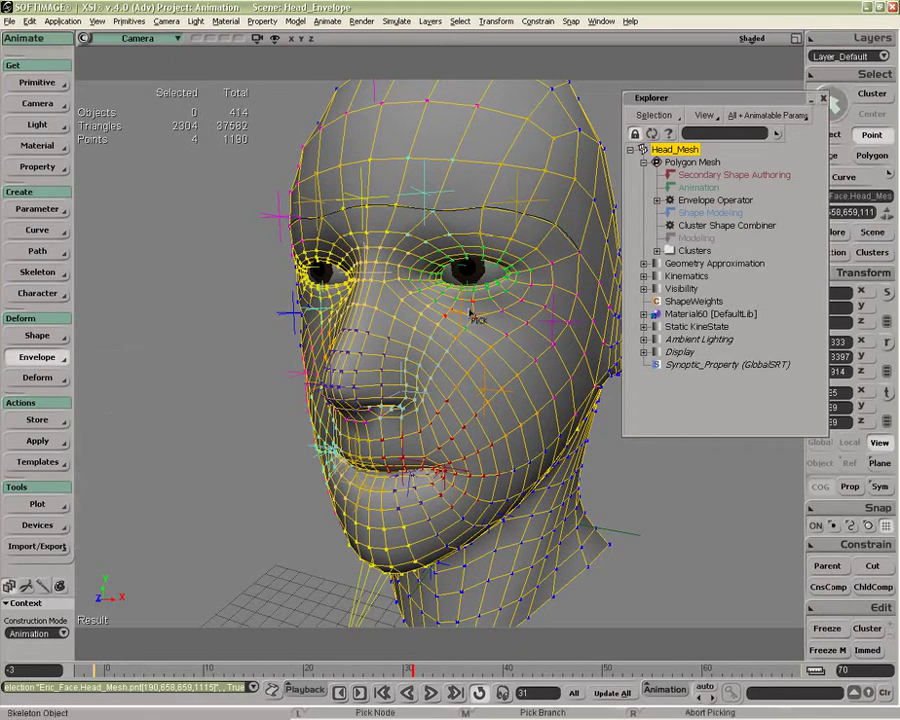
click(296, 316)
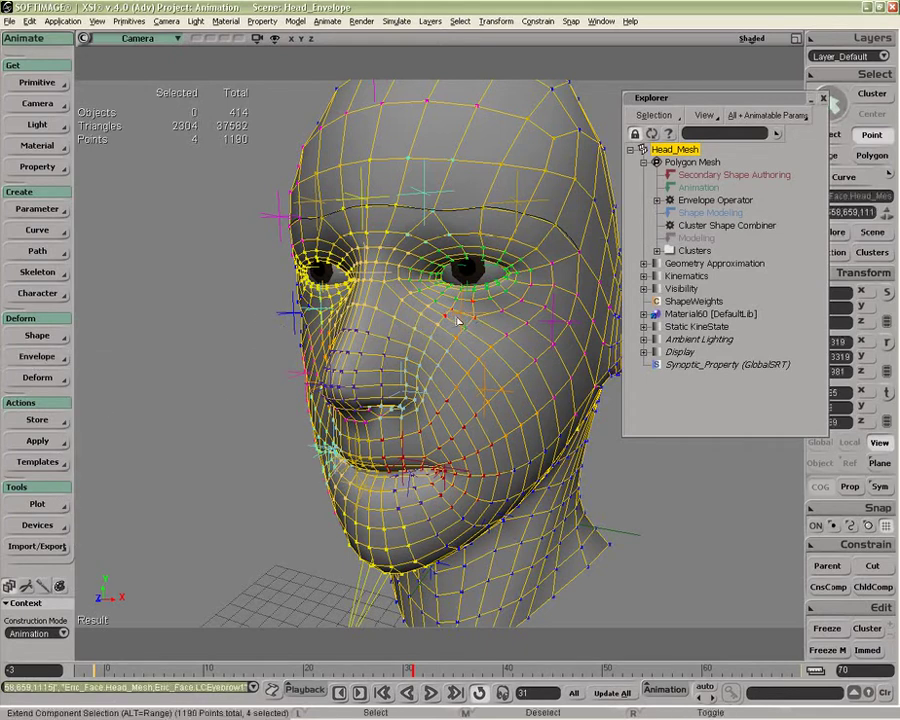
Try moving LCEyebrow1 to test the locally reassigned points, and undo the translation.
key(space)
click(461, 317)
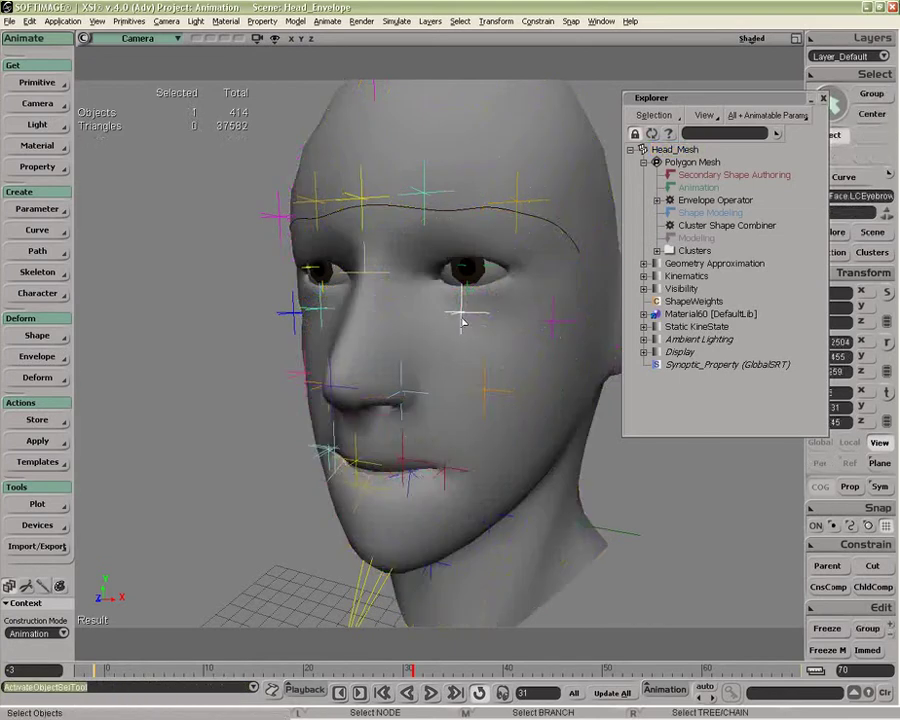
key(v)
drag(437, 320, 412, 380)
key(ctrl+z)
Select the head mesh and open the envelope weight painting tools.
key(space)
key(o)
key(p)
key(z)
click(362, 447)
key(ctrl+e)
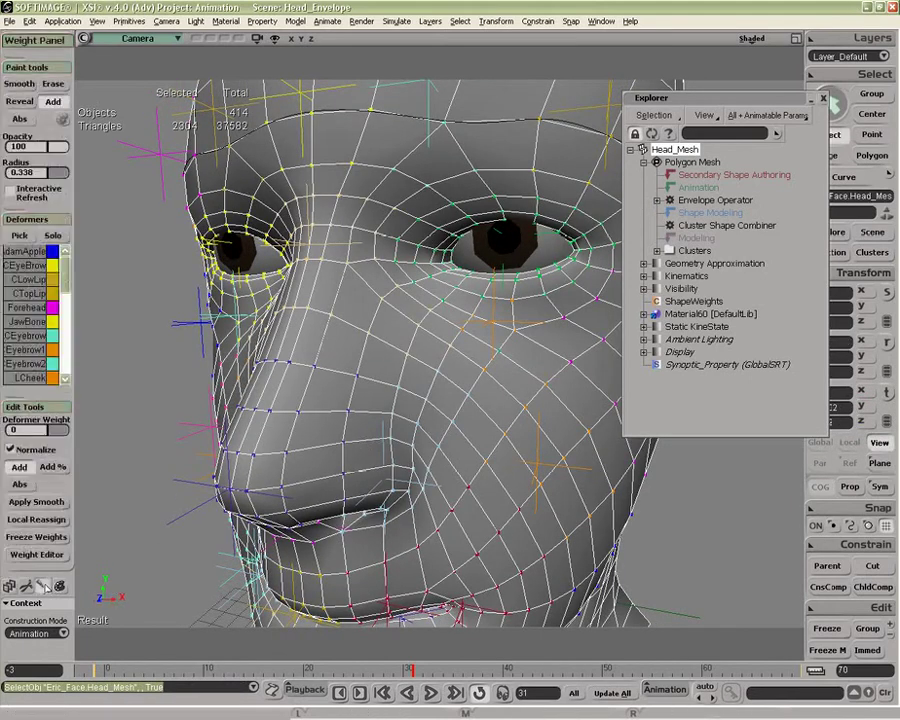
Check the name of the deformer under the eye, and reselect the head mesh for weight painting.
click(497, 325)
drag(773, 97, 731, 108)
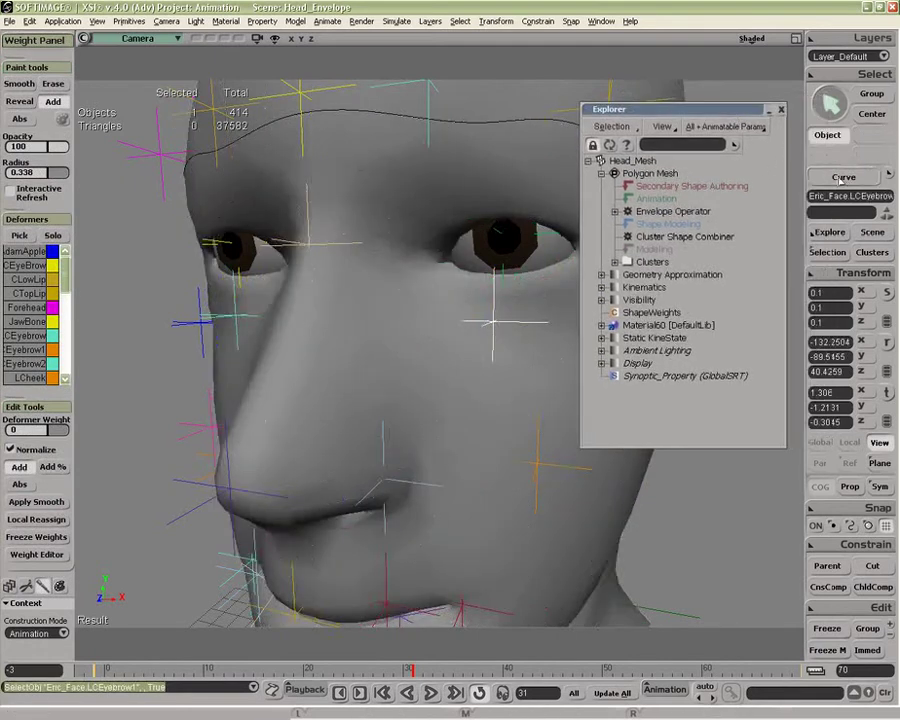
click(850, 196)
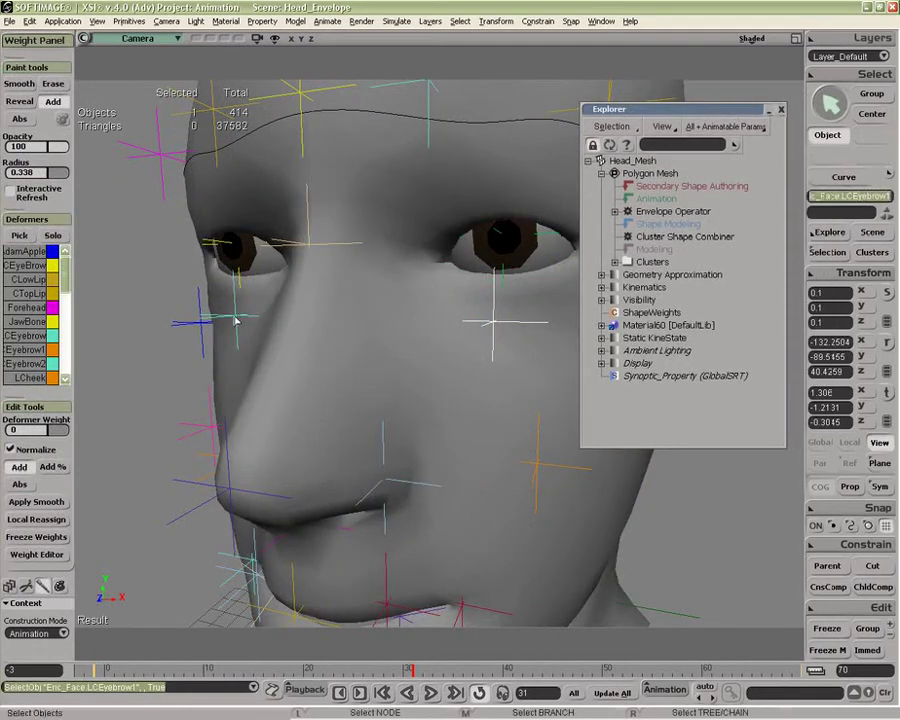
click(430, 398)
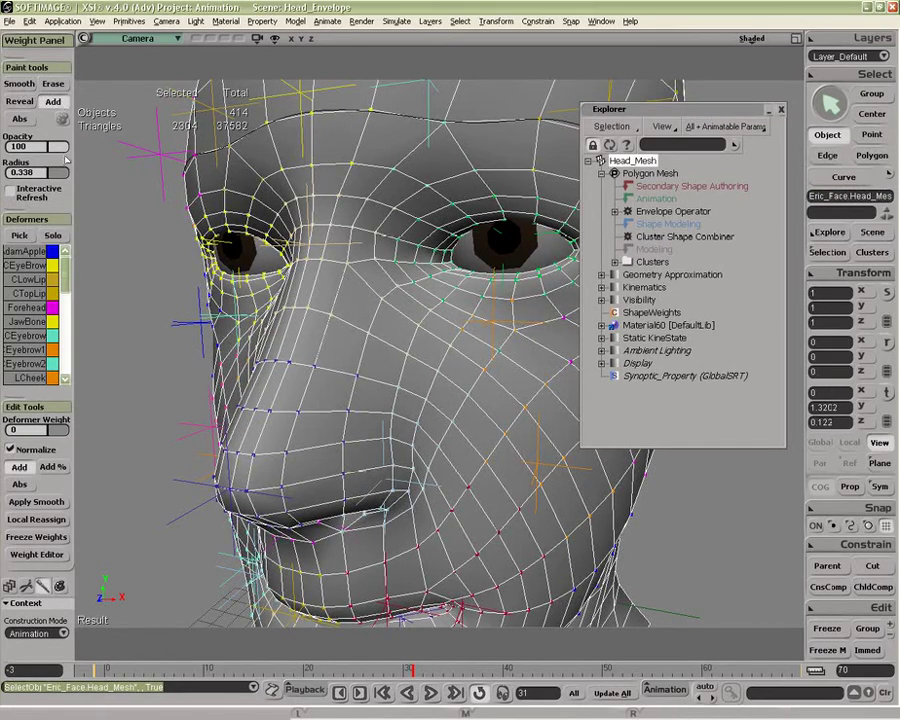
Activate weight painting on the head mesh with brush opacity 51.724 and radius 0.122.
drag(64, 148, 44, 147)
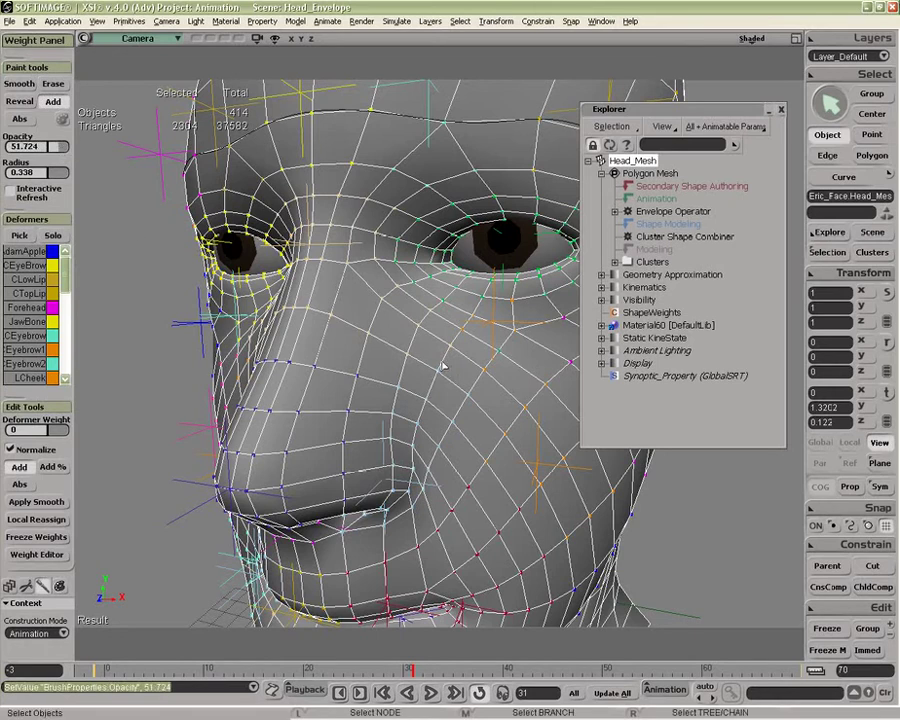
key(w)
mouse_move(518, 346)
middle_down()
mouse_move(502, 358)
mouse_move(181, 361)
middle_up()
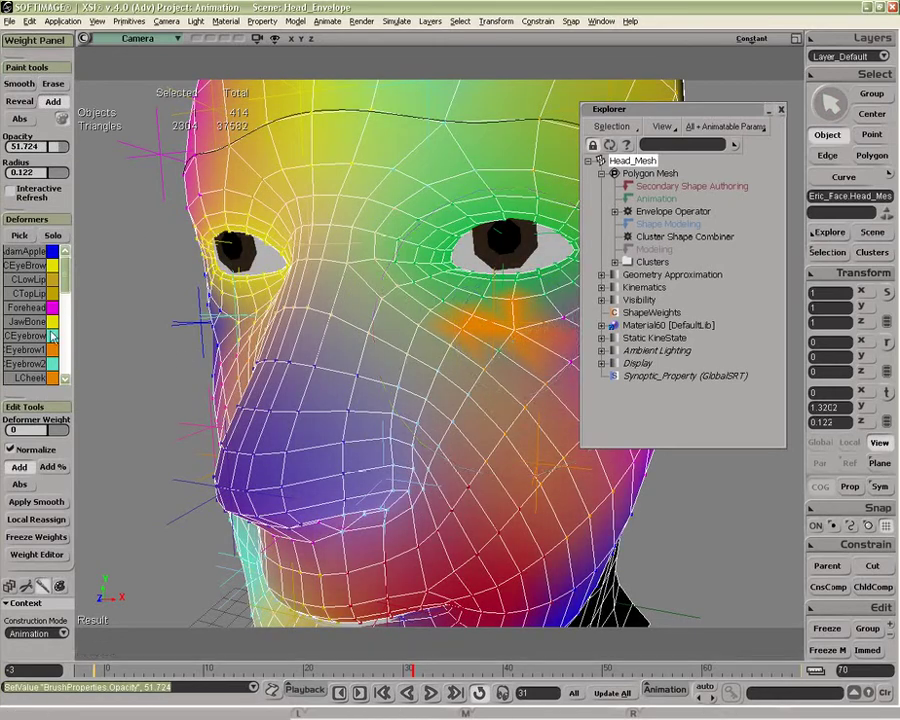
Paint additional LCEyebrow1 weight on the head mesh below the eye and across the upper cheek.
scroll(68, 290, down, 3)
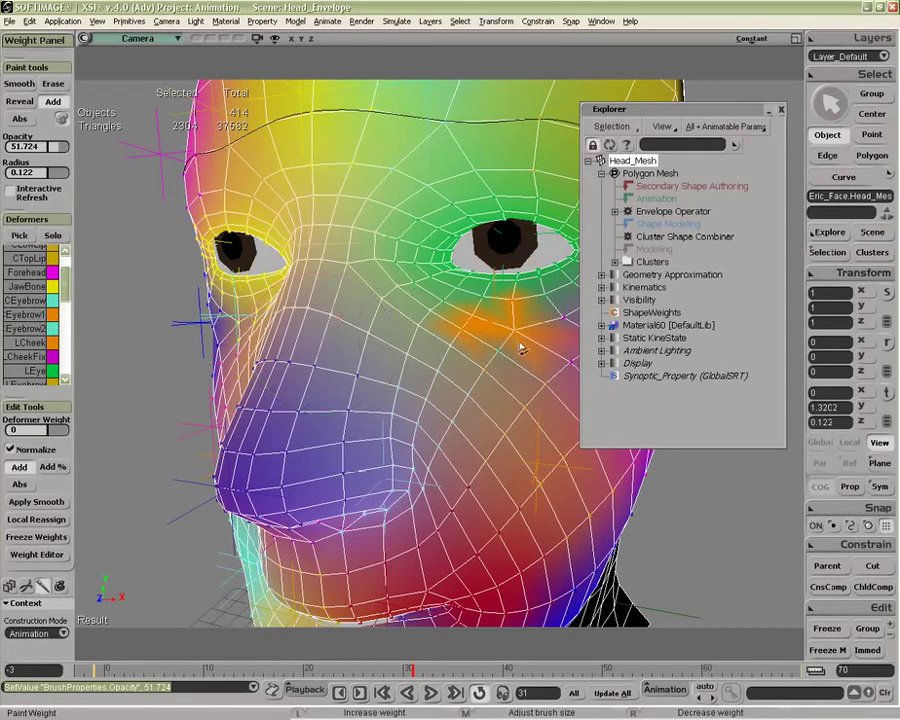
click(25, 317)
mouse_move(498, 334)
mouse_down()
mouse_move(532, 326)
mouse_move(498, 313)
mouse_move(504, 358)
mouse_move(538, 362)
mouse_move(400, 316)
mouse_up()
key(o)
mouse_move(446, 398)
mouse_down()
mouse_move(400, 389)
mouse_move(408, 346)
mouse_move(369, 382)
mouse_move(384, 315)
mouse_move(314, 318)
mouse_up()
key(p)
key(o)
mouse_move(380, 399)
mouse_down()
mouse_move(420, 404)
mouse_move(414, 396)
mouse_move(484, 363)
mouse_up()
Paint LCEyebrow2 weight below the opposite eye and over the upper cheek.
click(42, 330)
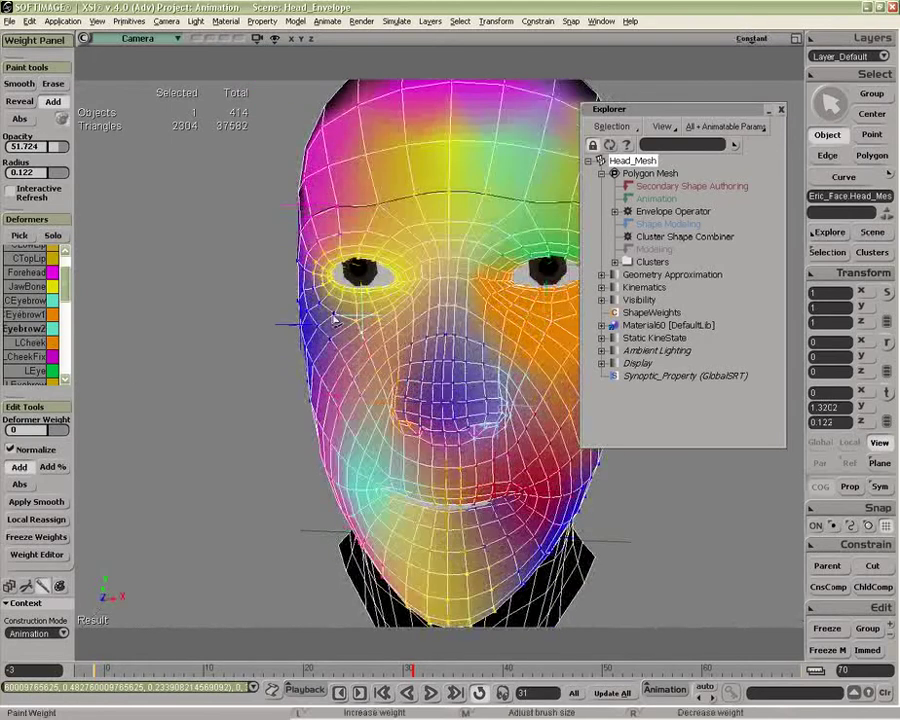
mouse_move(388, 318)
mouse_down()
mouse_move(330, 310)
mouse_move(325, 300)
mouse_move(338, 328)
mouse_move(362, 302)
mouse_move(385, 301)
mouse_up()
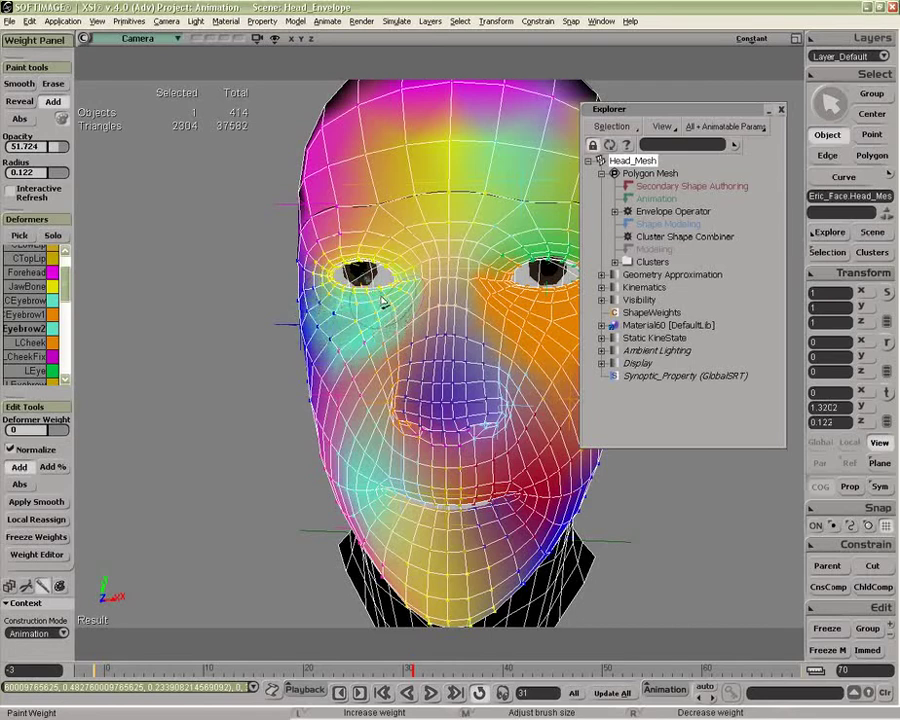
drag(353, 352, 358, 354)
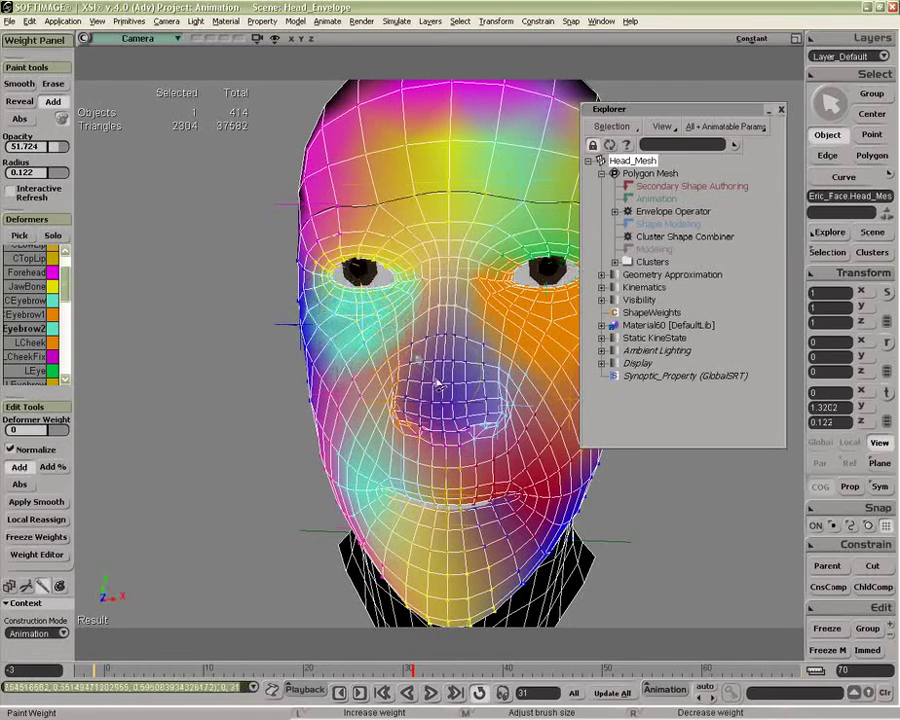
Return to the animation tools and move LCEyebrow1 forward to test the painted weights.
click(9, 587)
key(o)
drag(540, 412, 422, 410)
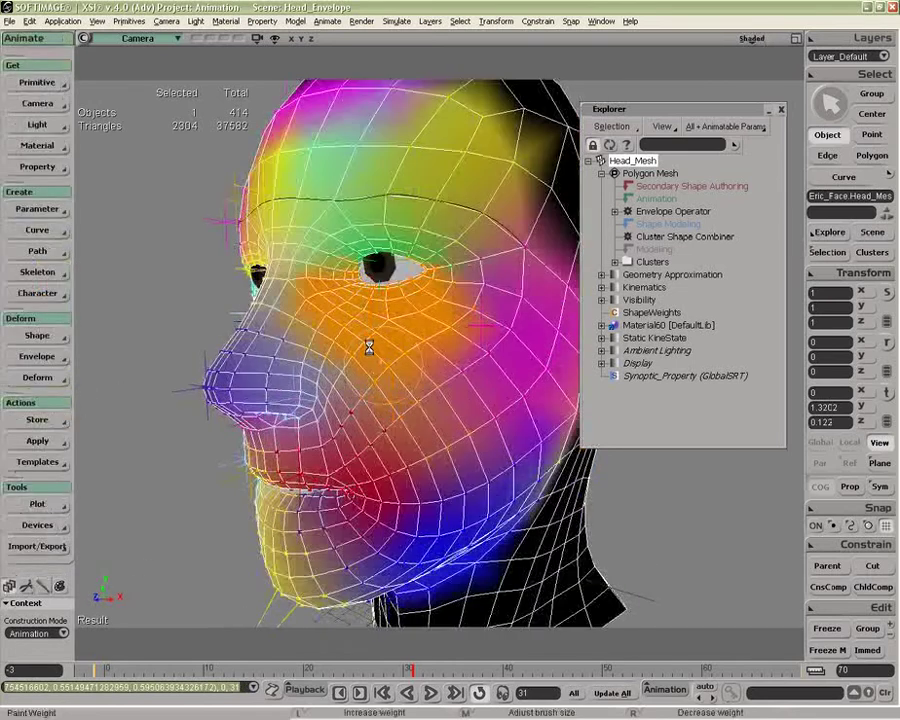
key(space)
click(370, 320)
key(v)
drag(320, 319, 302, 325)
Reselect the head mesh and set up a smoothing weight brush with opacity 100 and radius 0.28.
key(space)
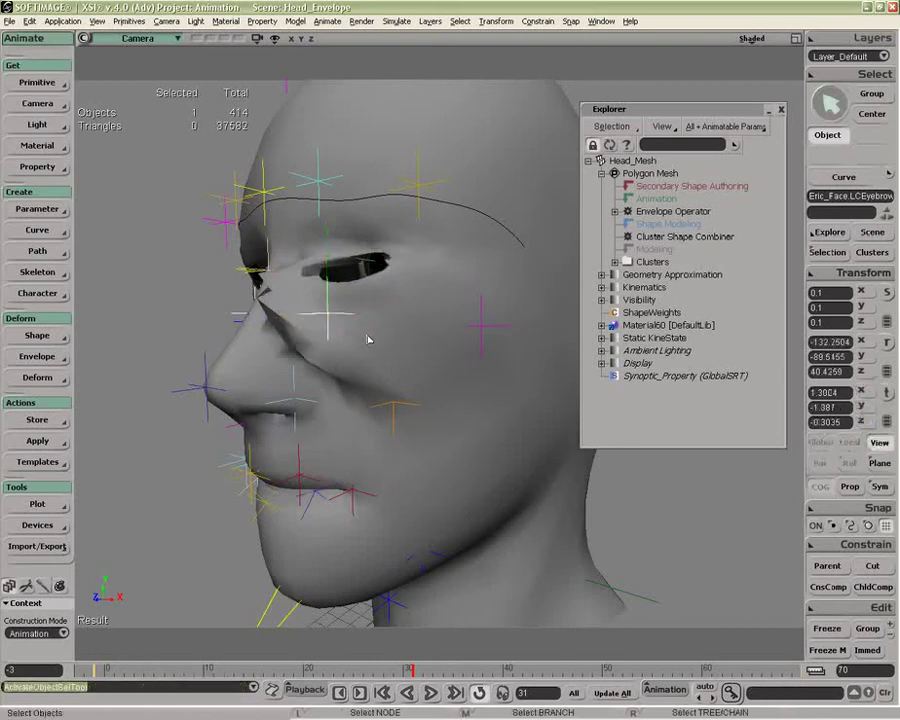
click(368, 340)
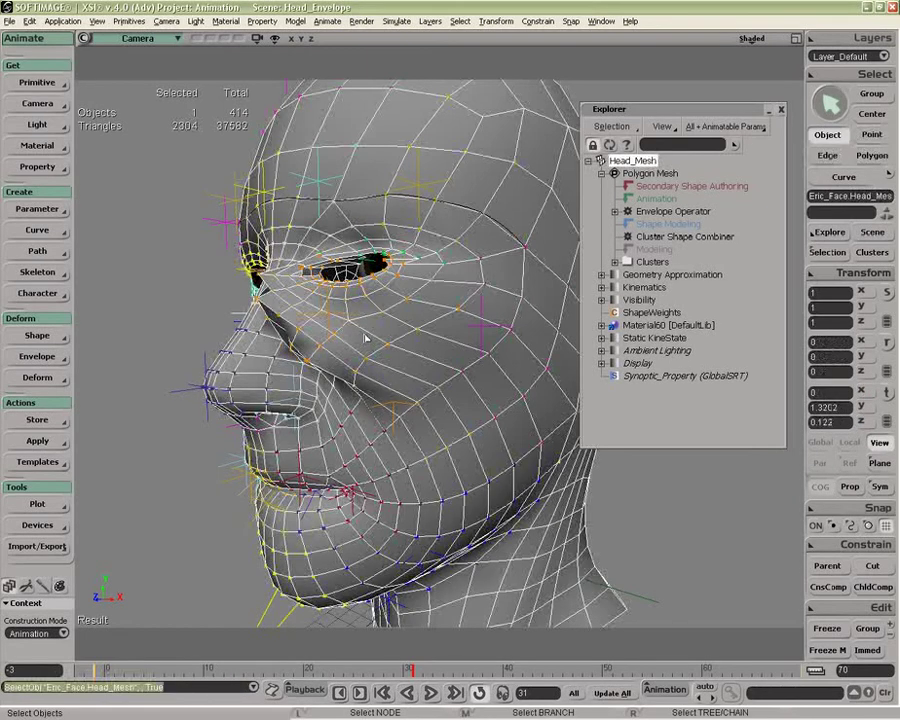
click(43, 588)
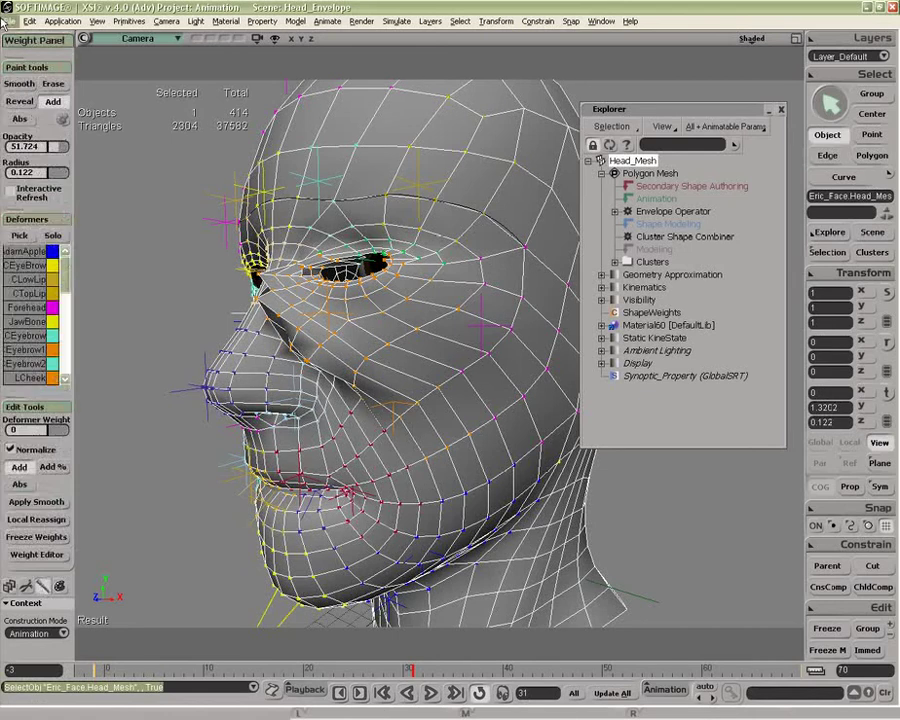
click(20, 84)
mouse_move(322, 299)
middle_down()
mouse_move(358, 290)
mouse_move(380, 252)
middle_up()
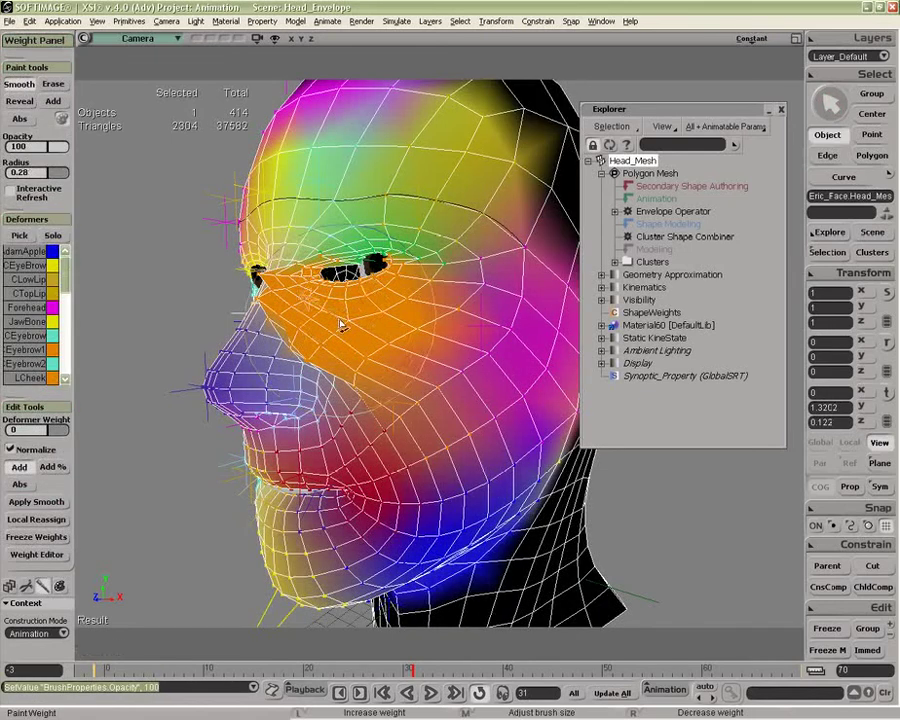
Enable symmetry and smooth the envelope weights below the eye and across the cheek.
click(879, 487)
mouse_move(327, 314)
mouse_down()
mouse_move(311, 303)
mouse_move(348, 315)
mouse_move(327, 313)
mouse_up()
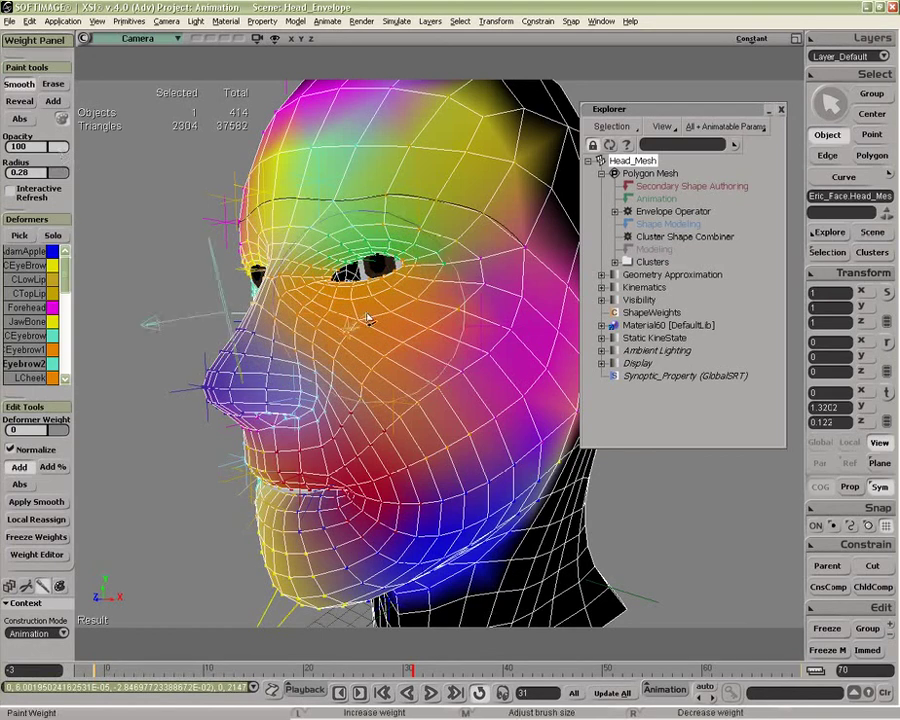
mouse_move(367, 320)
mouse_down()
mouse_move(308, 314)
mouse_move(291, 300)
mouse_move(364, 320)
mouse_move(407, 303)
mouse_move(380, 338)
mouse_move(382, 313)
mouse_move(378, 350)
mouse_move(414, 376)
mouse_move(425, 370)
mouse_move(416, 339)
mouse_move(406, 363)
mouse_up()
Deselect the head mesh, look over the smoothed face, and select the Envelope Operator in the mesh's operator stack.
key(o)
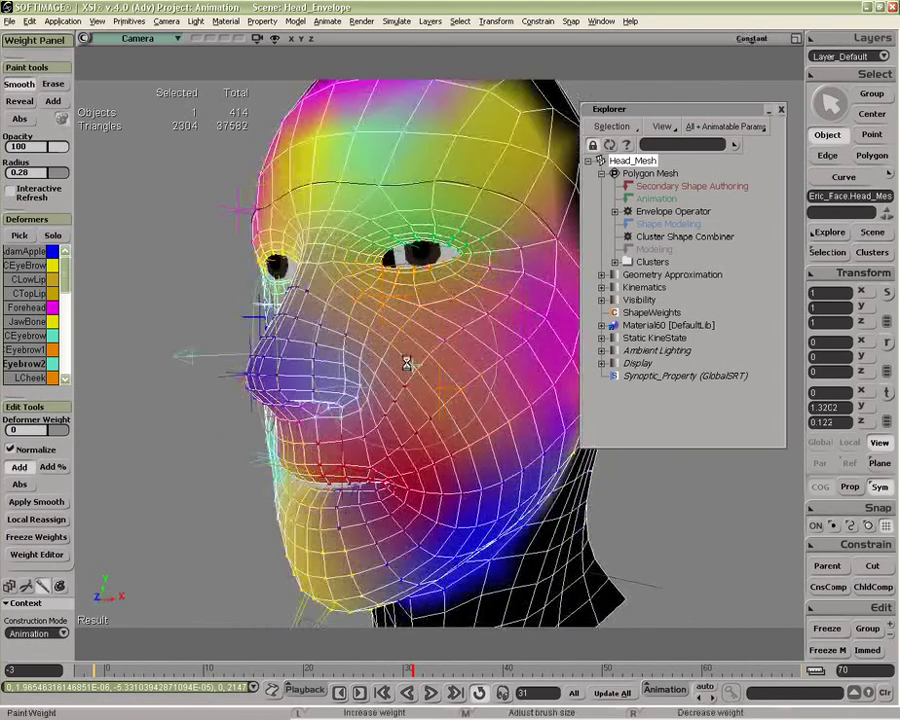
key(space)
click(169, 319)
key(o)
mouse_move(250, 345)
mouse_down()
mouse_move(323, 378)
mouse_move(365, 305)
mouse_up()
key(p)
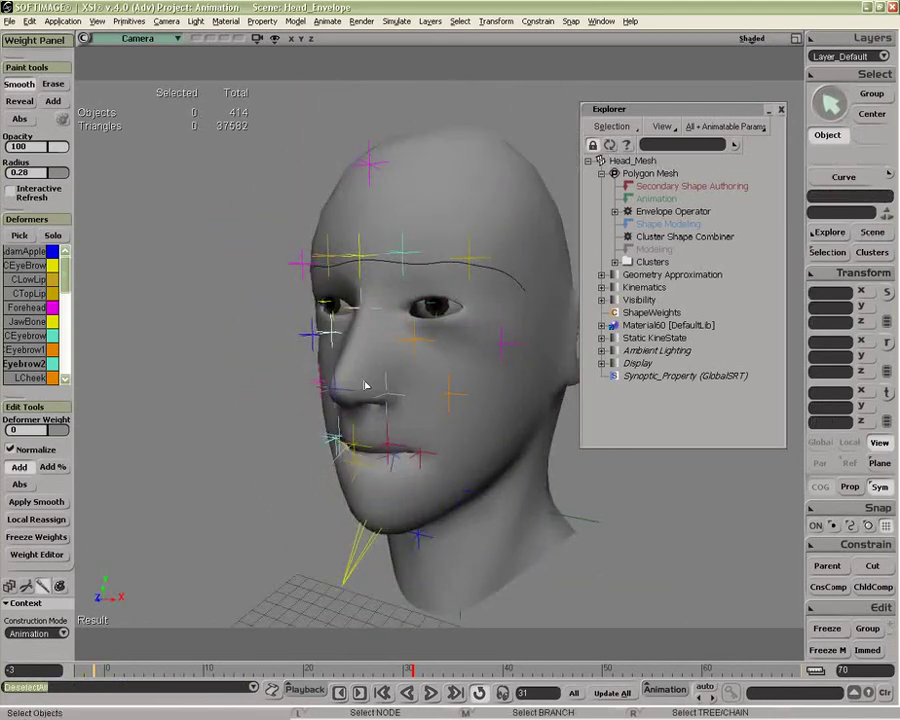
click(628, 213)
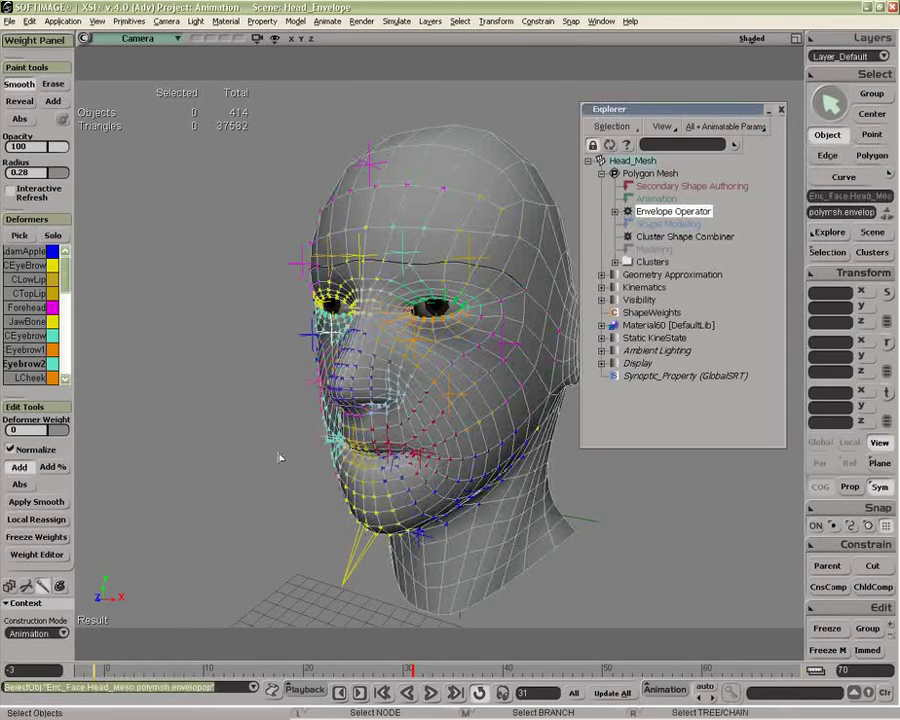